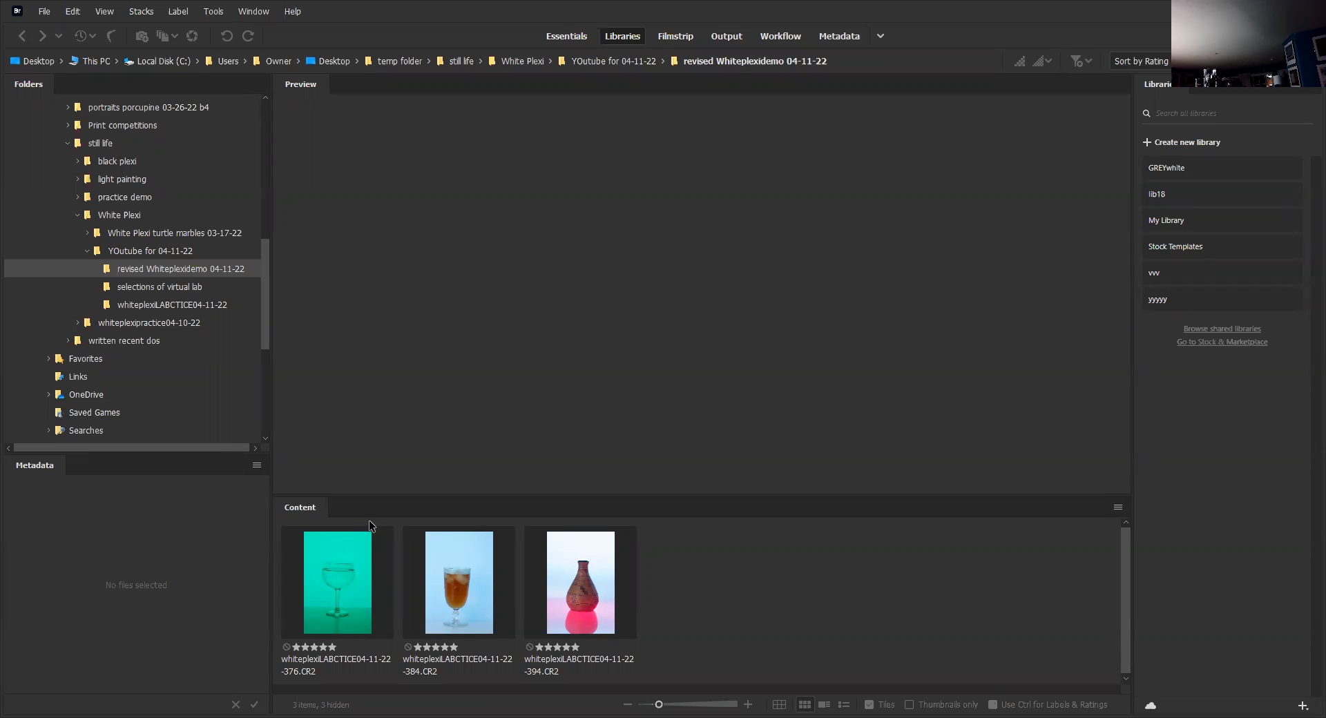
Preview the wine glass, iced drink and clay vase photos one after another
left_click(332, 580)
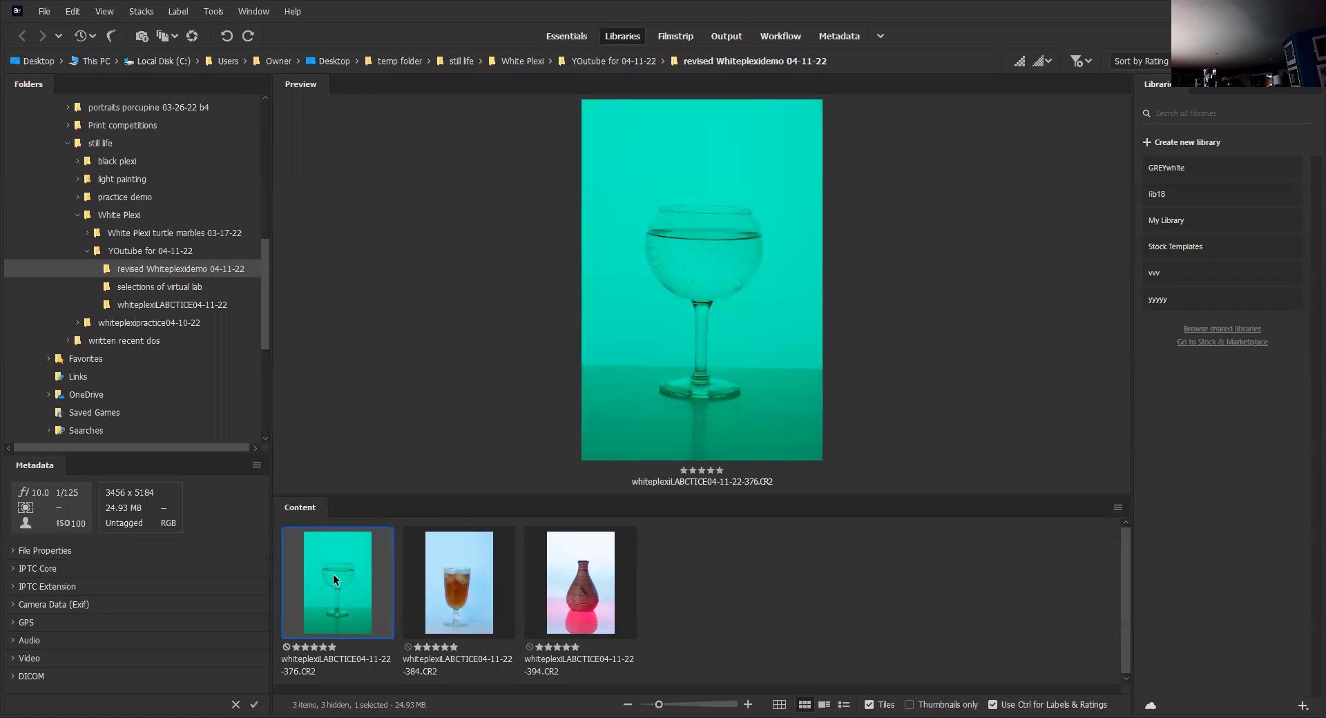
left_click(434, 573)
left_click(562, 580)
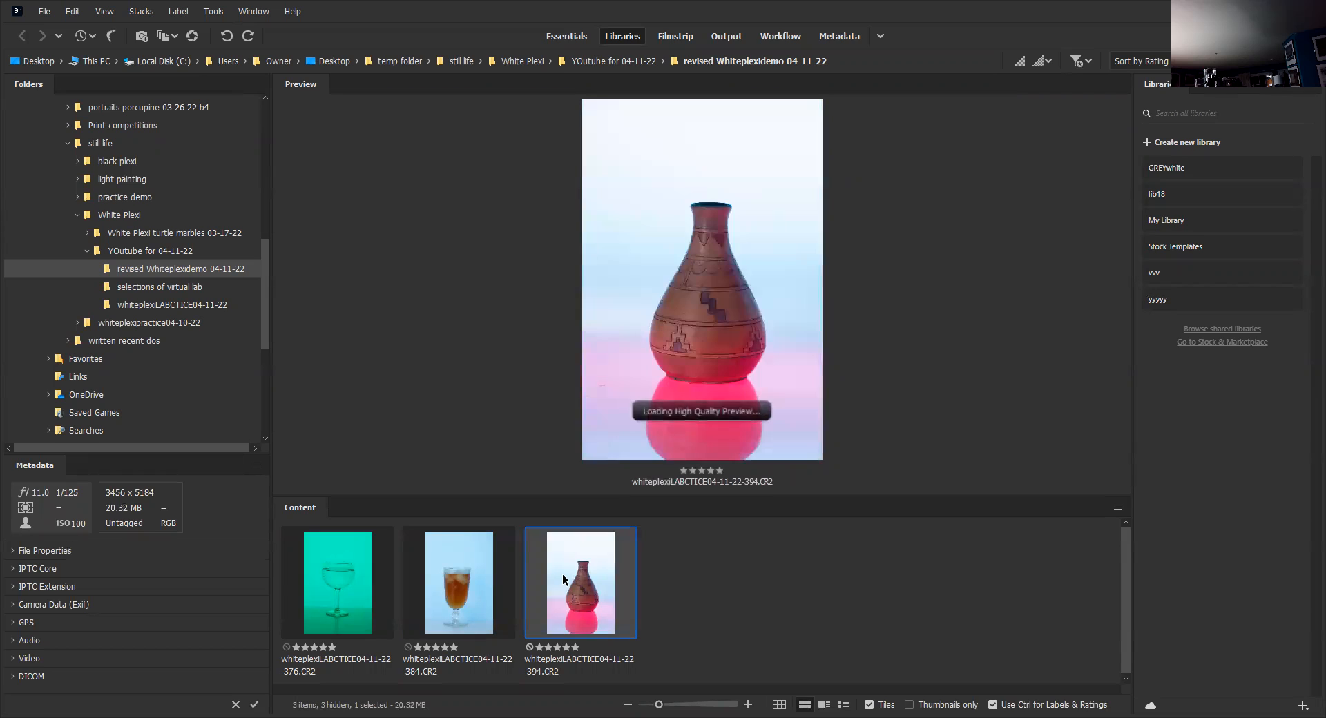
left_click(351, 571)
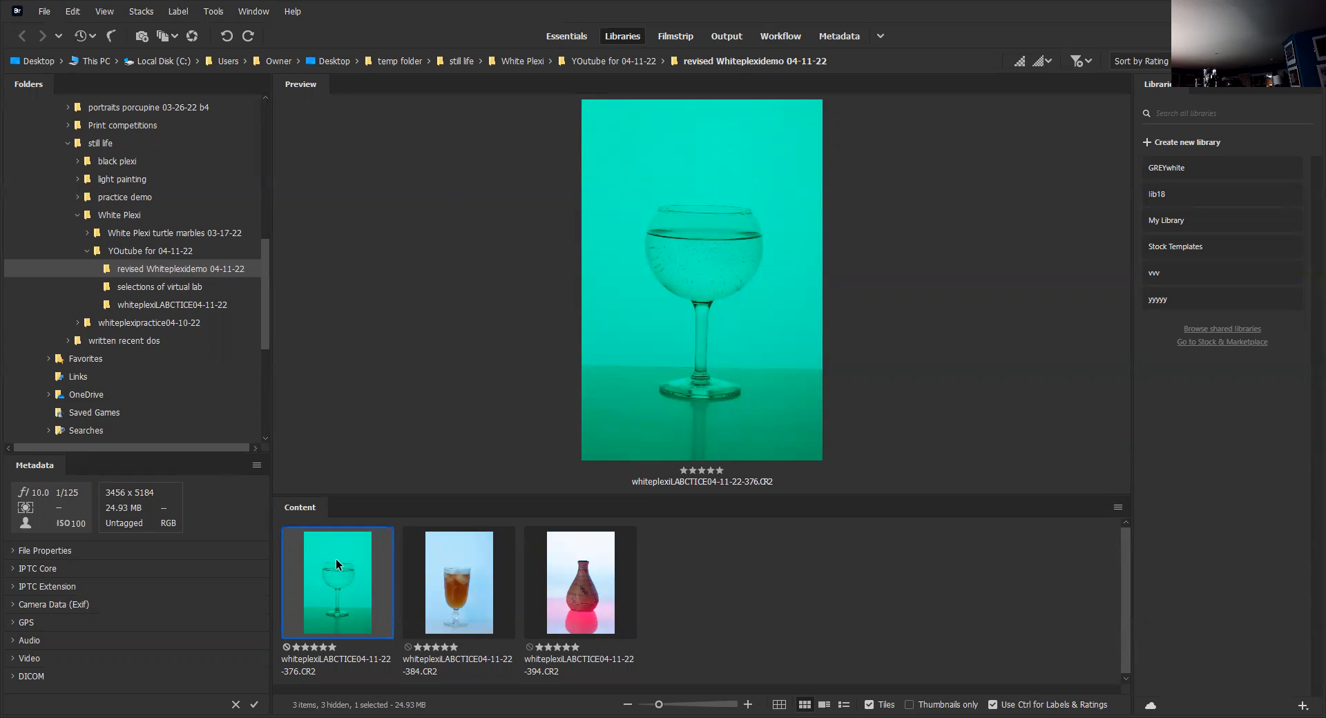
left_click(446, 571, "ctrl")
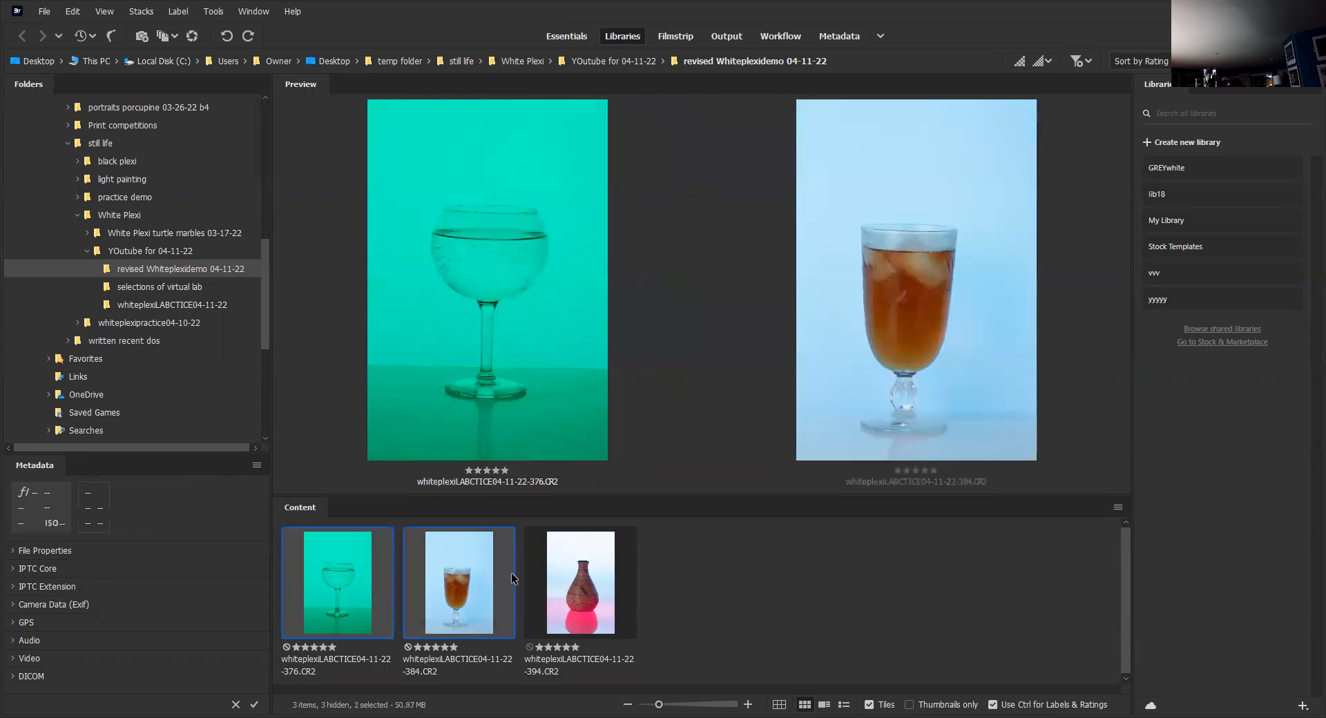
left_click(553, 576, "ctrl")
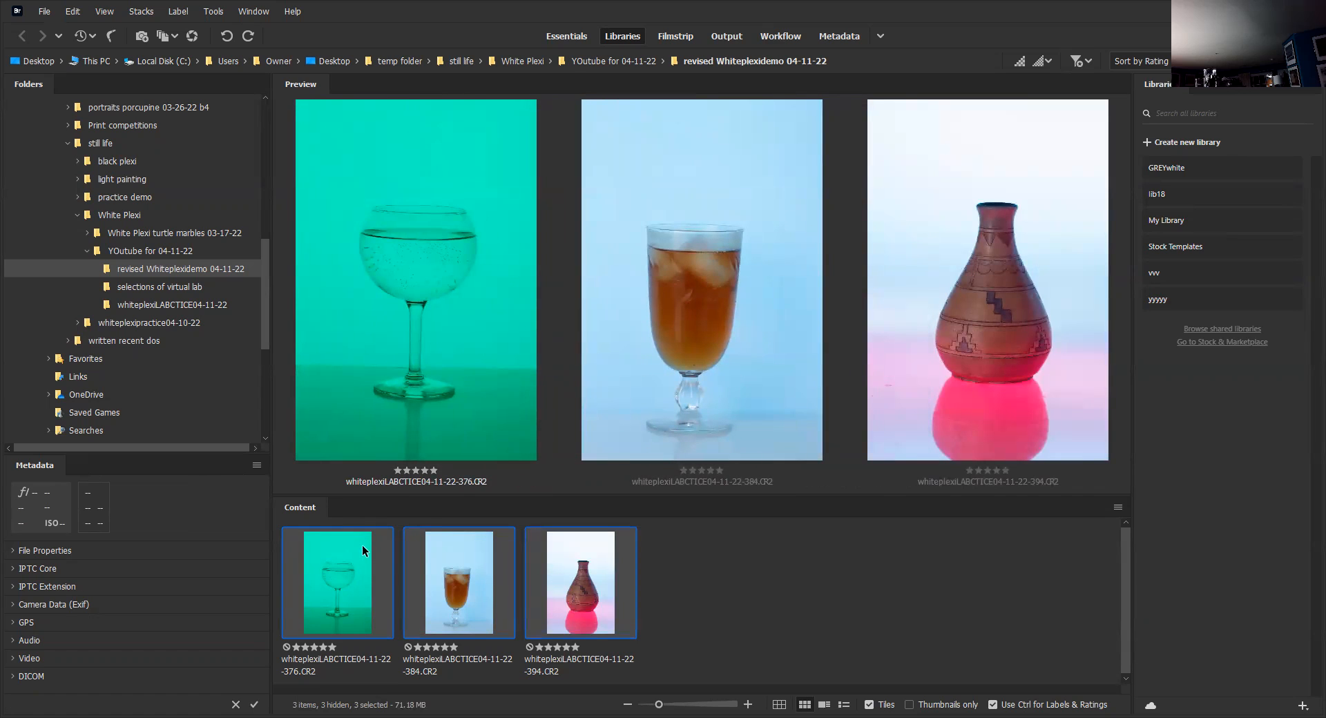
right_click(360, 566)
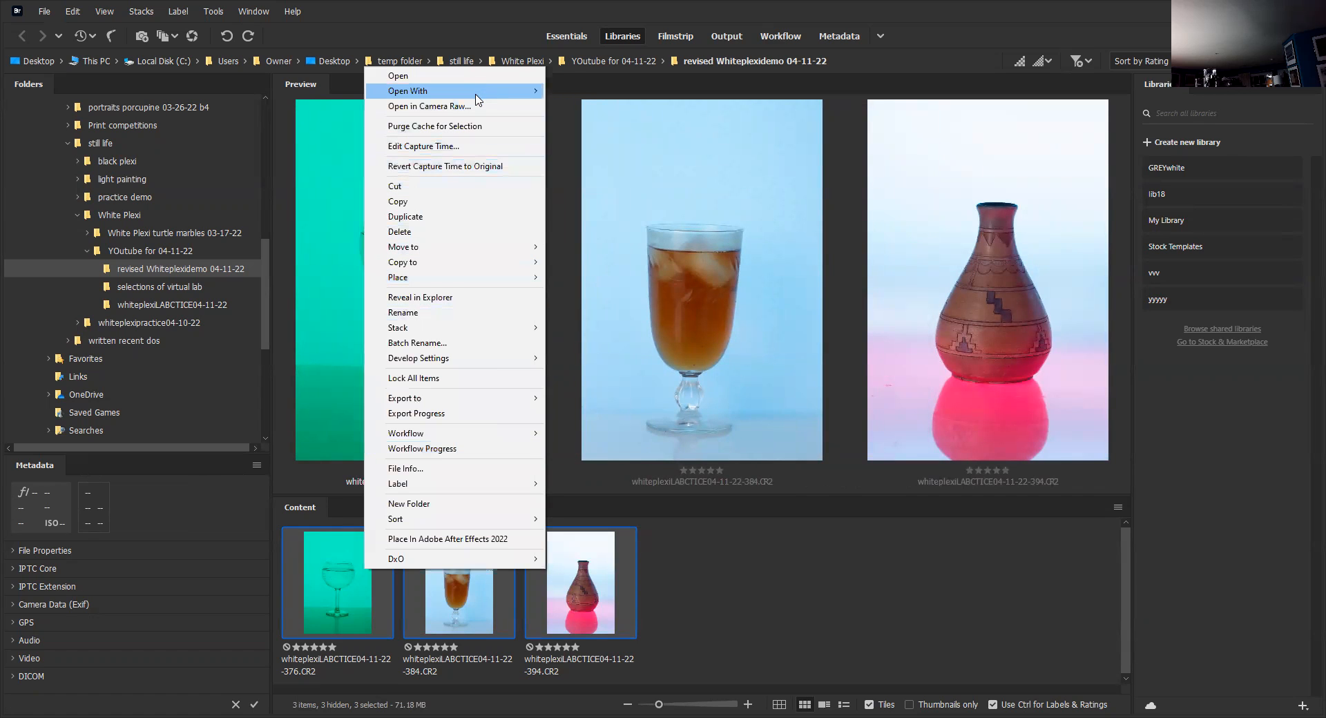
left_click(637, 420)
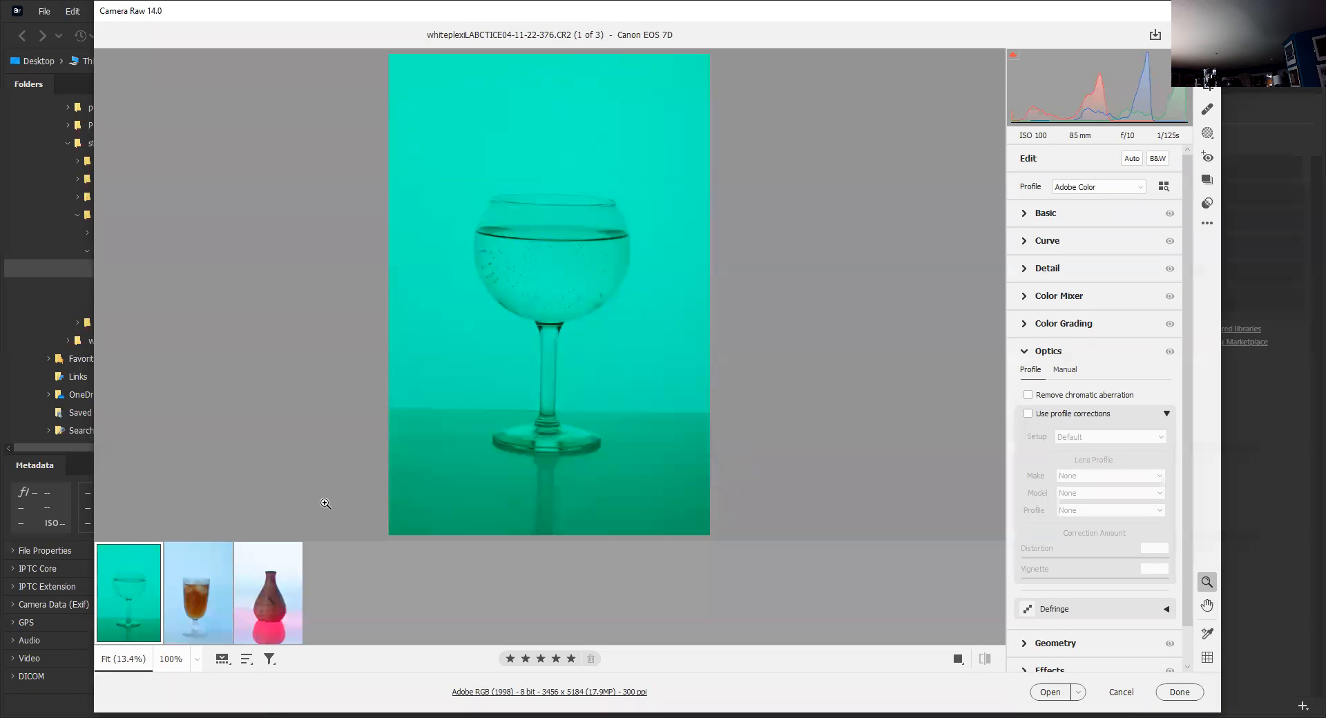
key("ctrl+a")
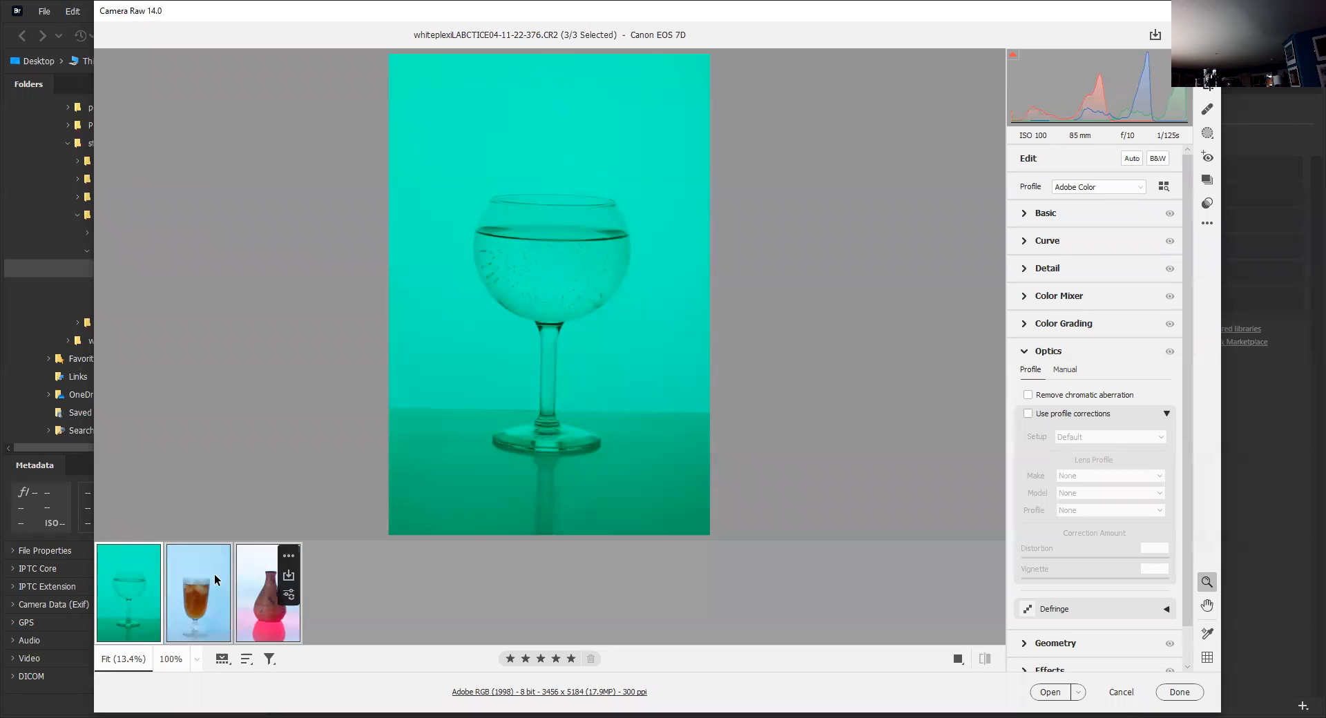
right_click(140, 580)
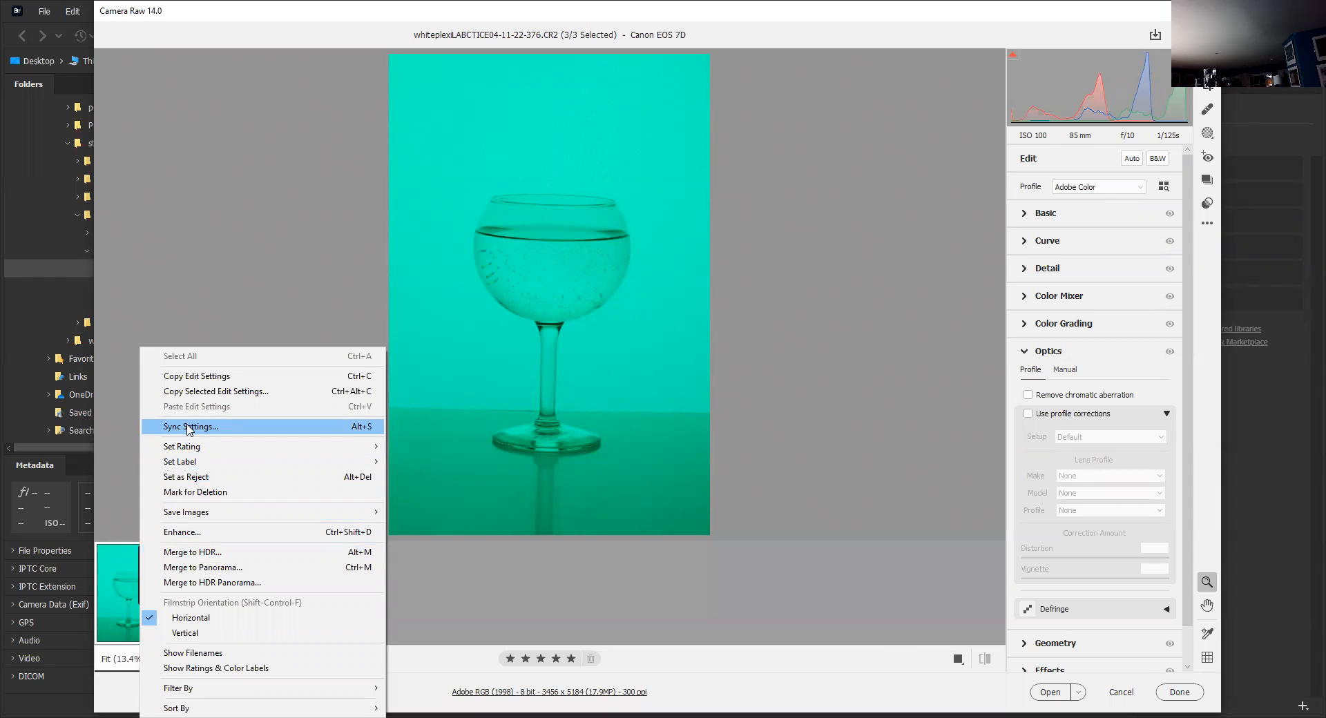
left_click(1122, 696)
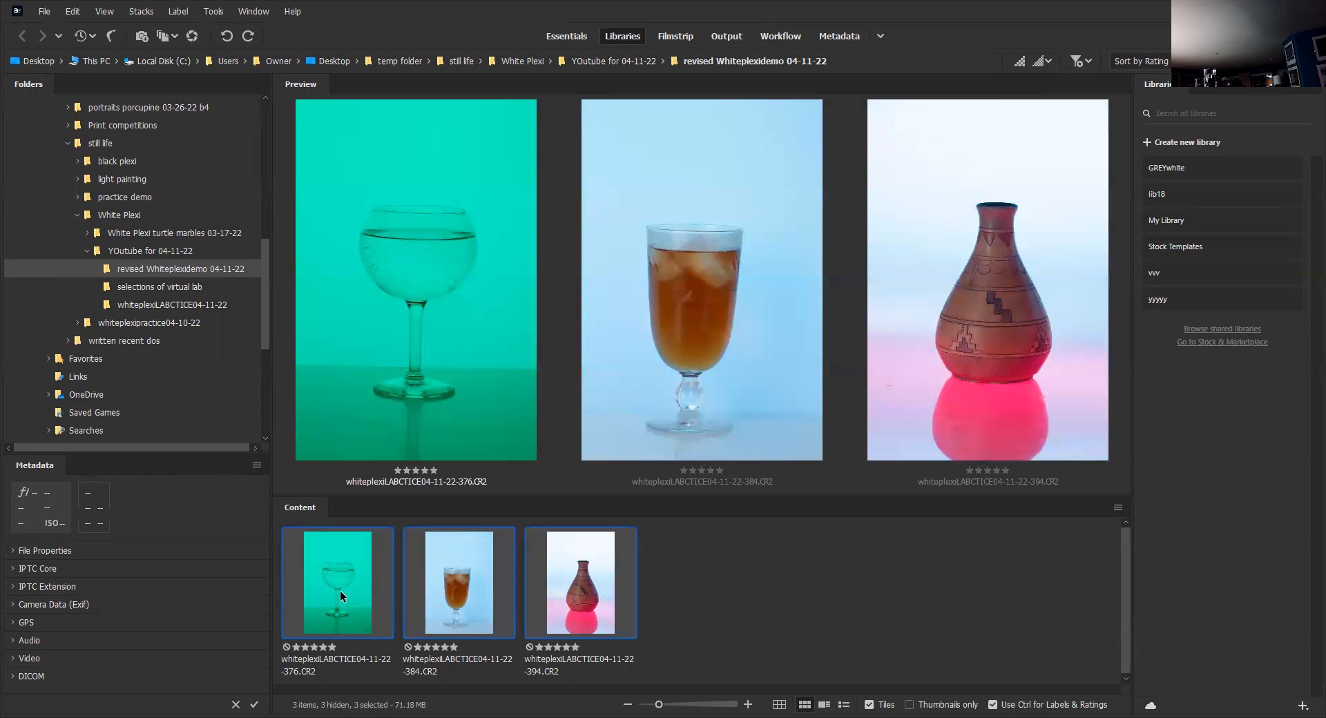
Open only the green wine glass photo in Camera Raw and sample the white balance near the glass's upper rim
left_click(339, 590)
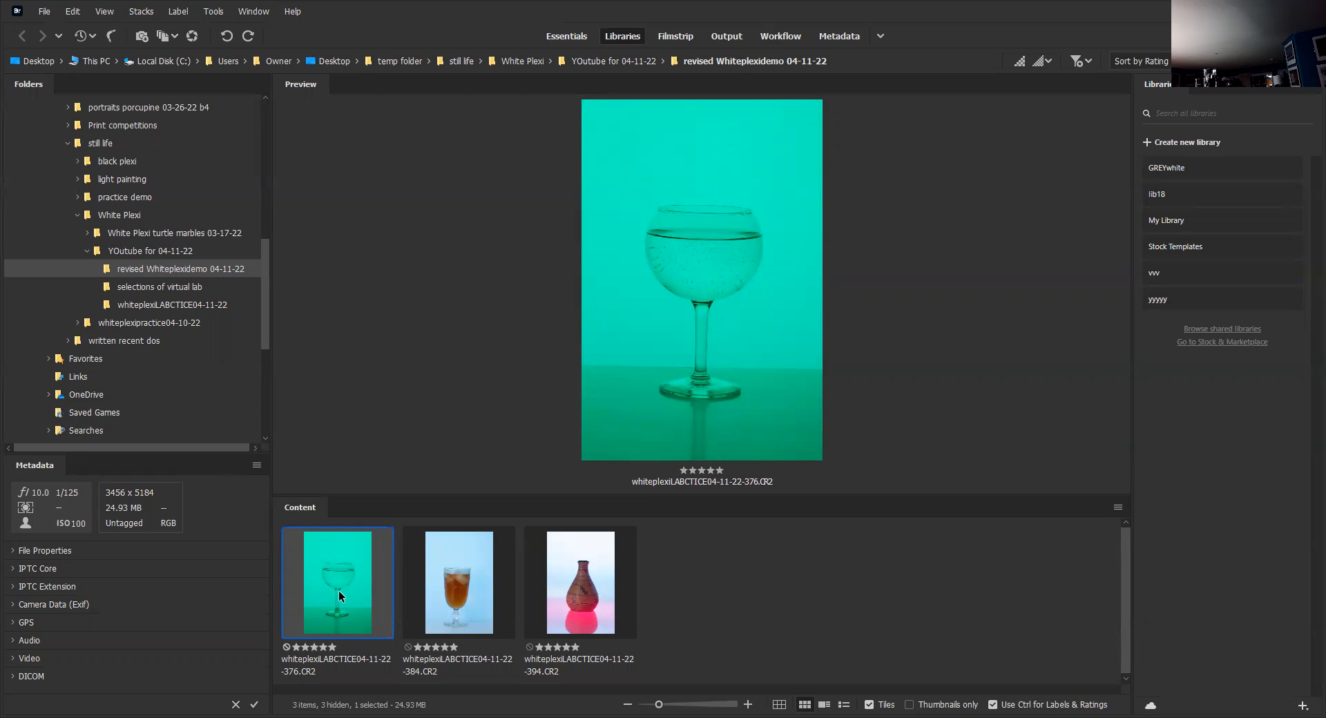
right_click(340, 595)
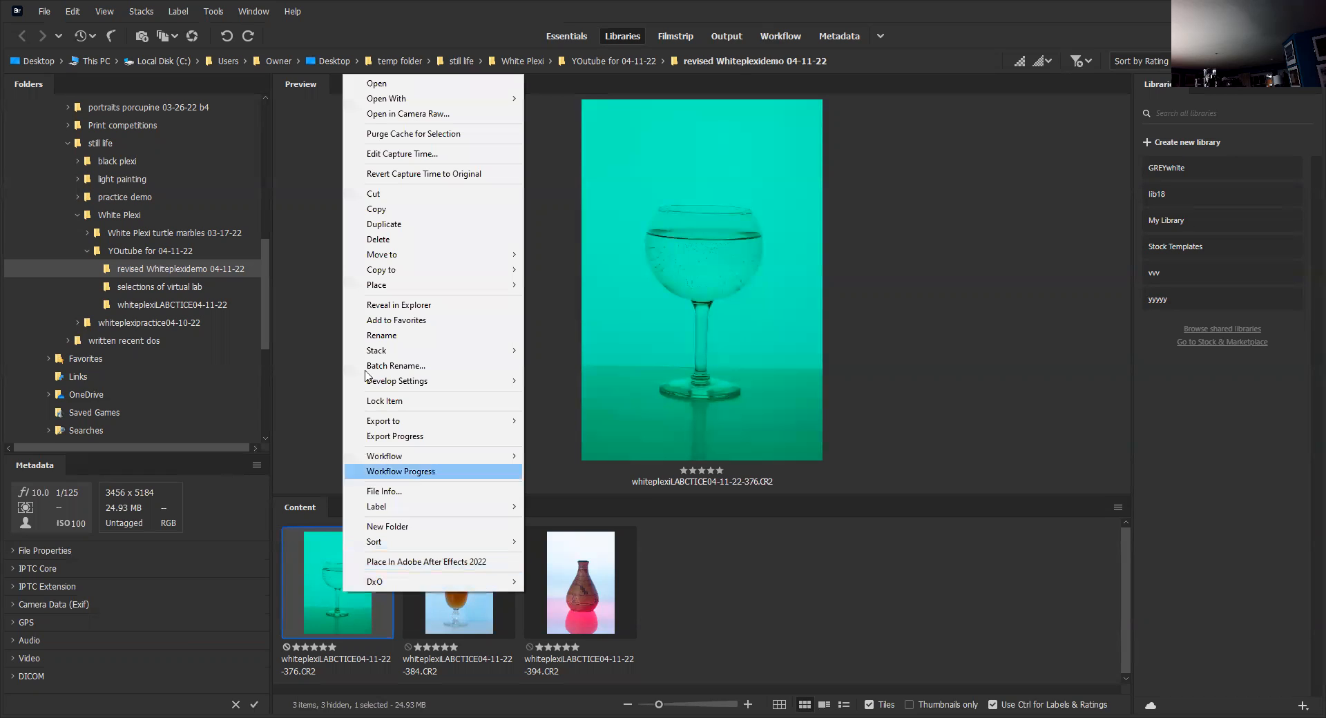
left_click(424, 116)
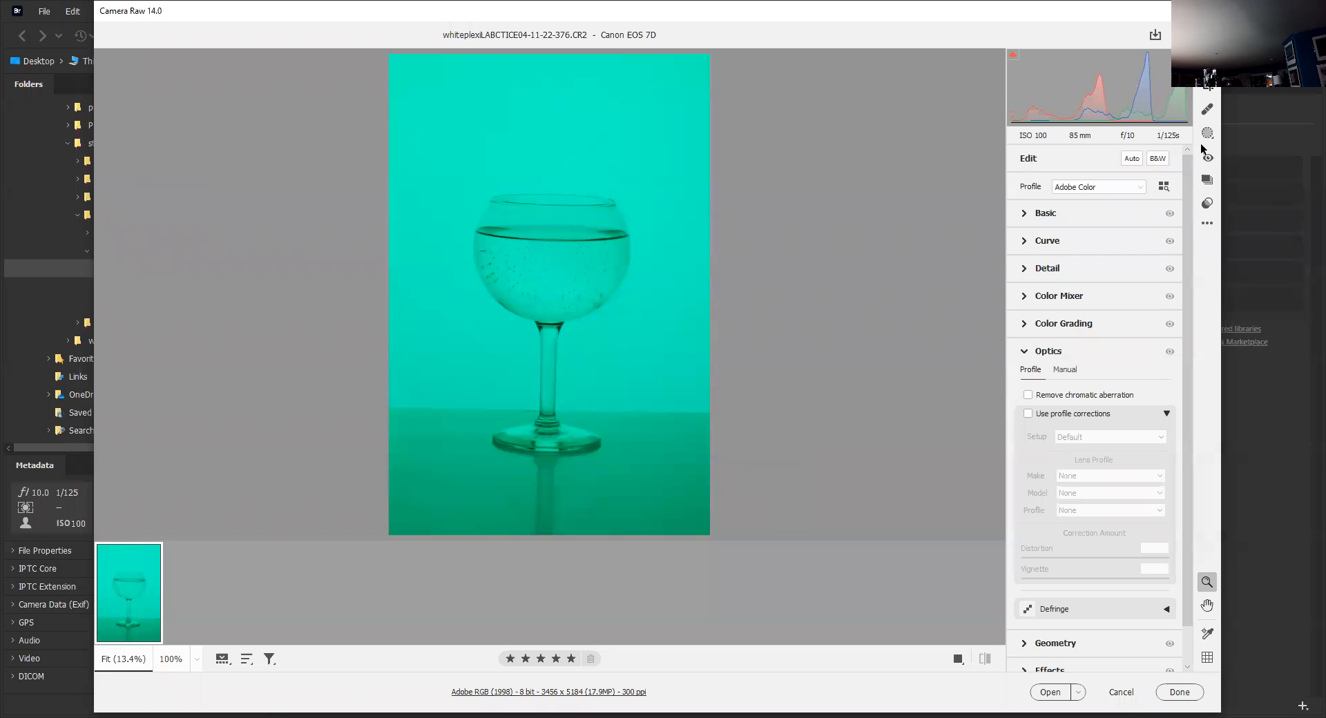
left_click(1026, 215)
left_click(1163, 236)
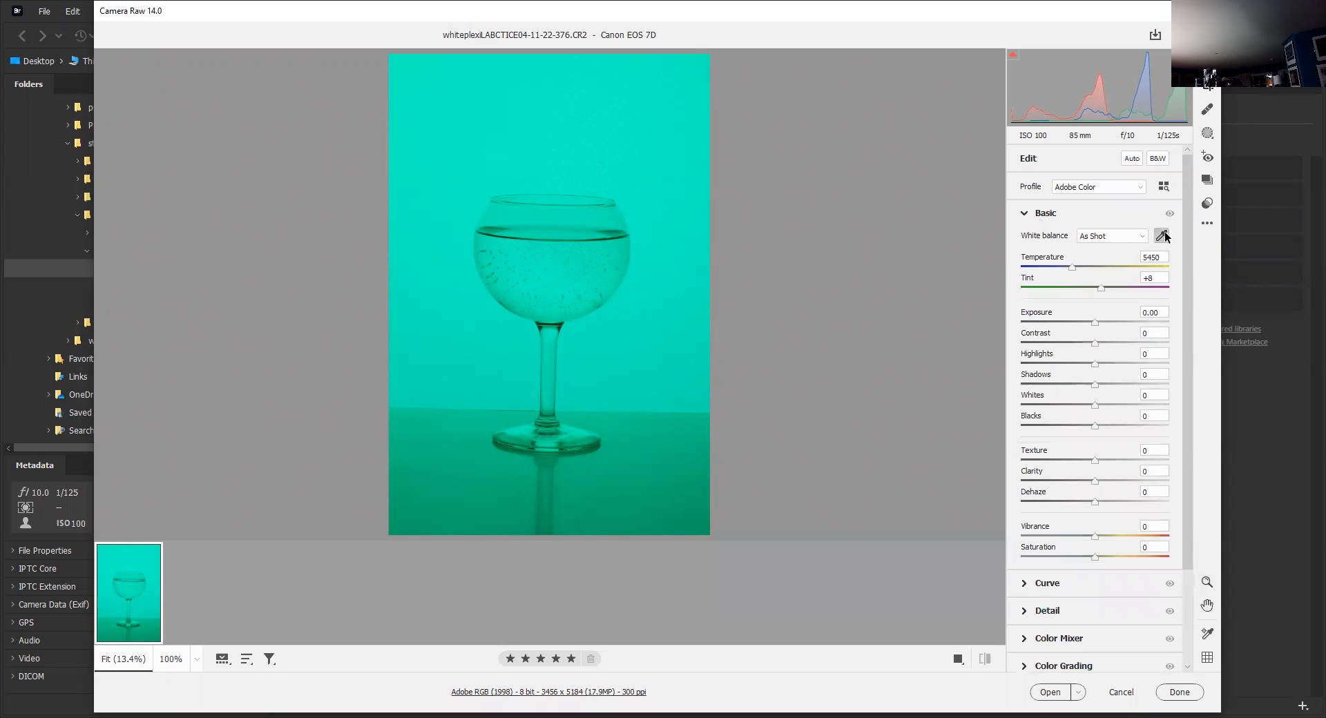
left_click(492, 225)
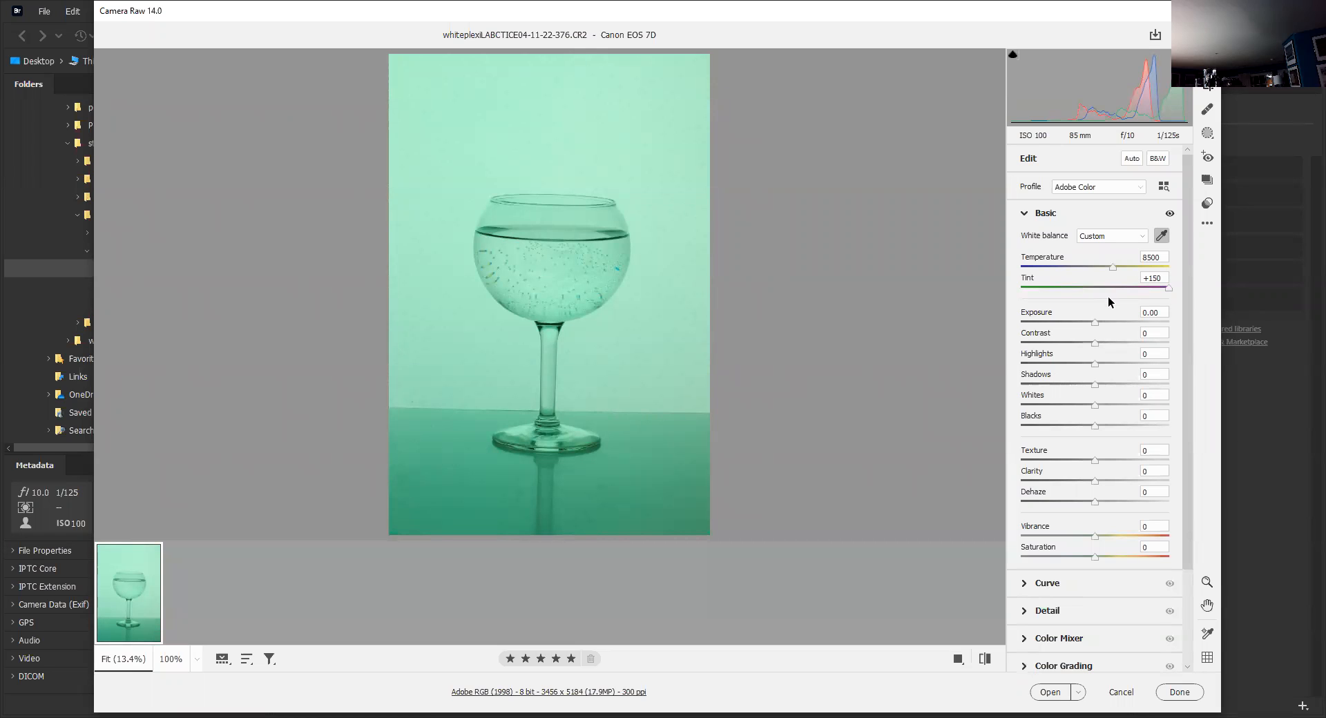
Undo the last white balance change and leave Camera Raw without keeping any edits
key("ctrl+z")
left_click(1162, 236)
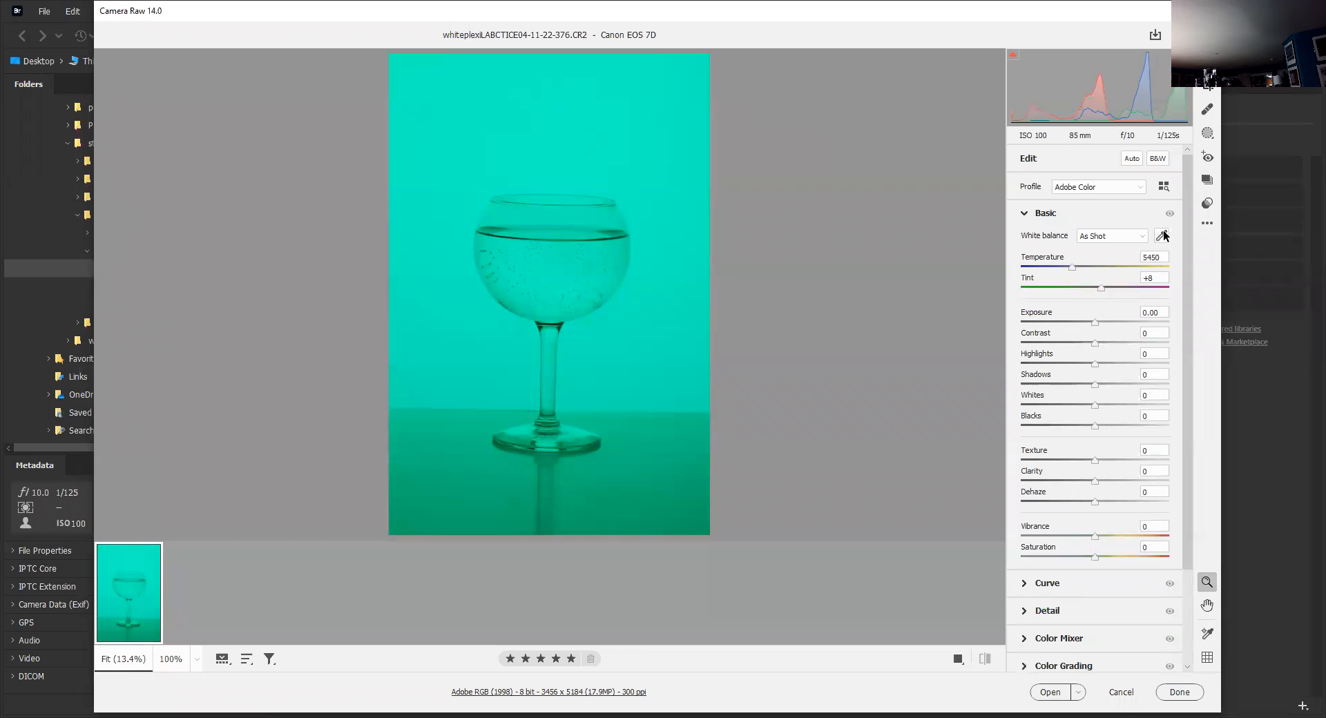
left_click(1205, 226)
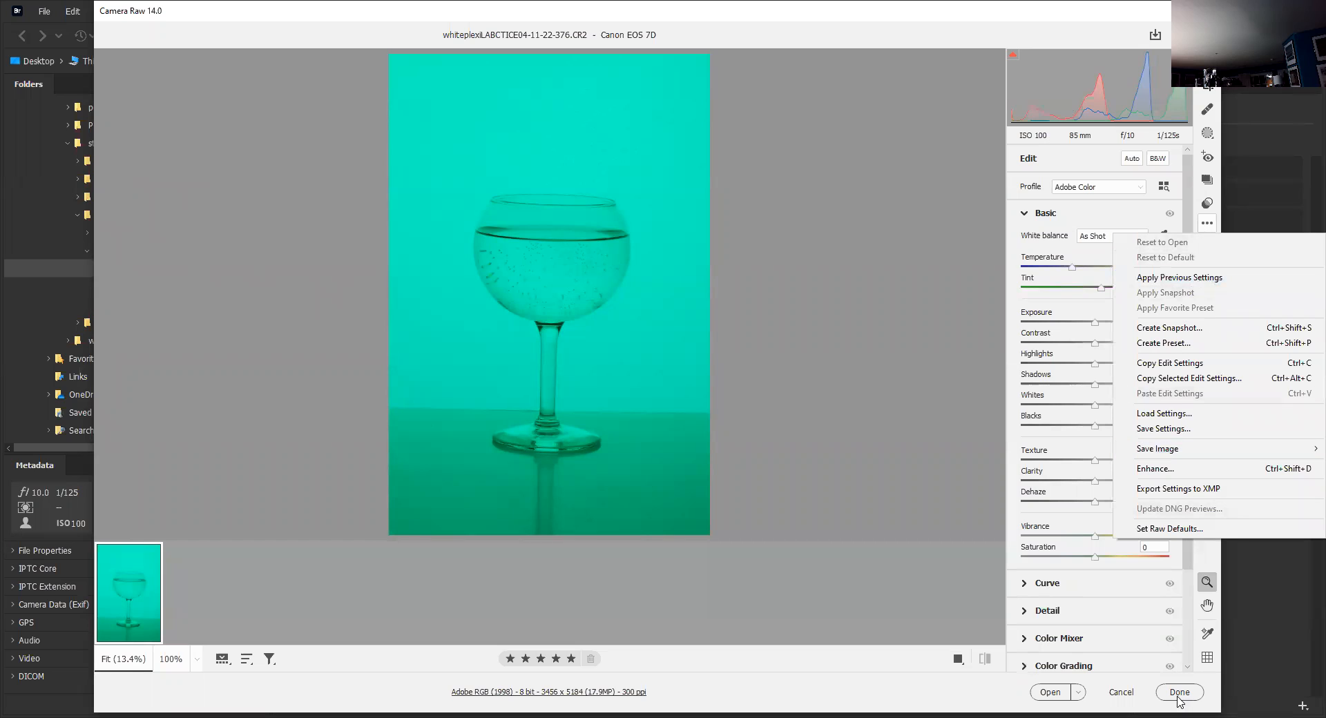
left_click(1118, 692)
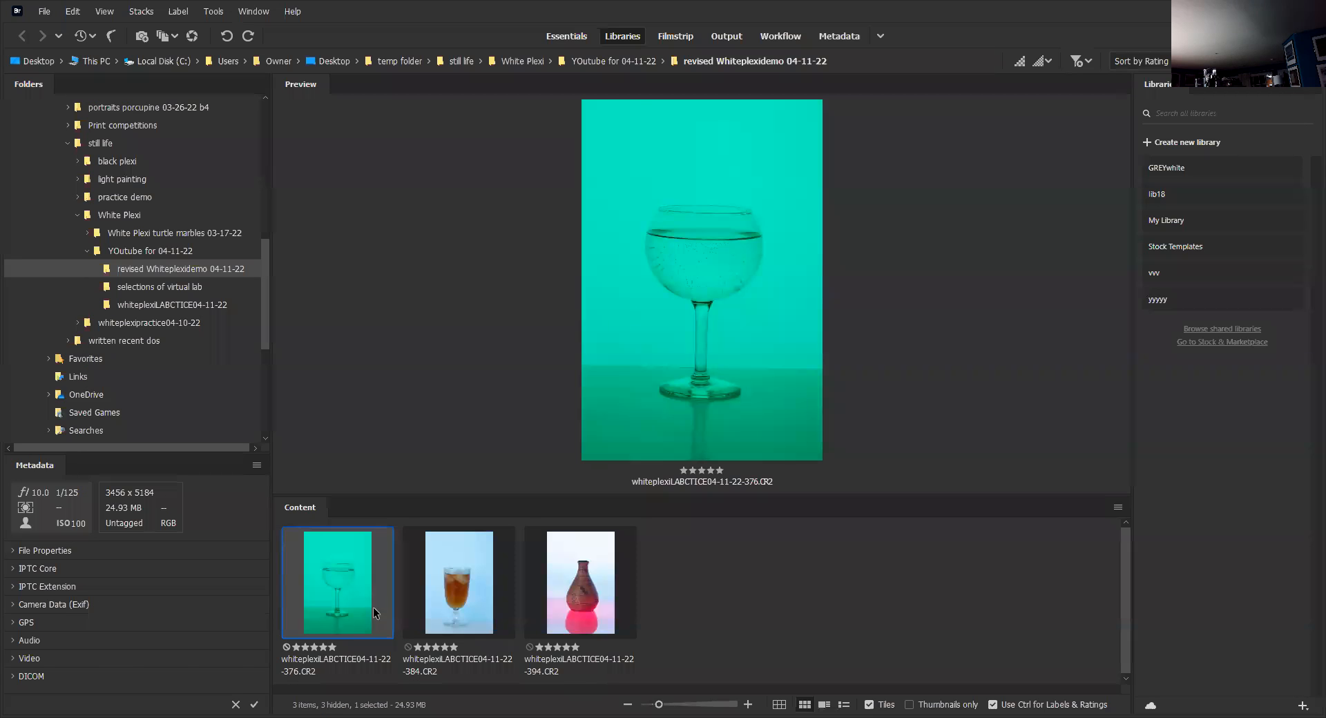
Open the green wine glass photo in Camera Raw and sample the white balance just below the glass's foot
right_click(350, 586)
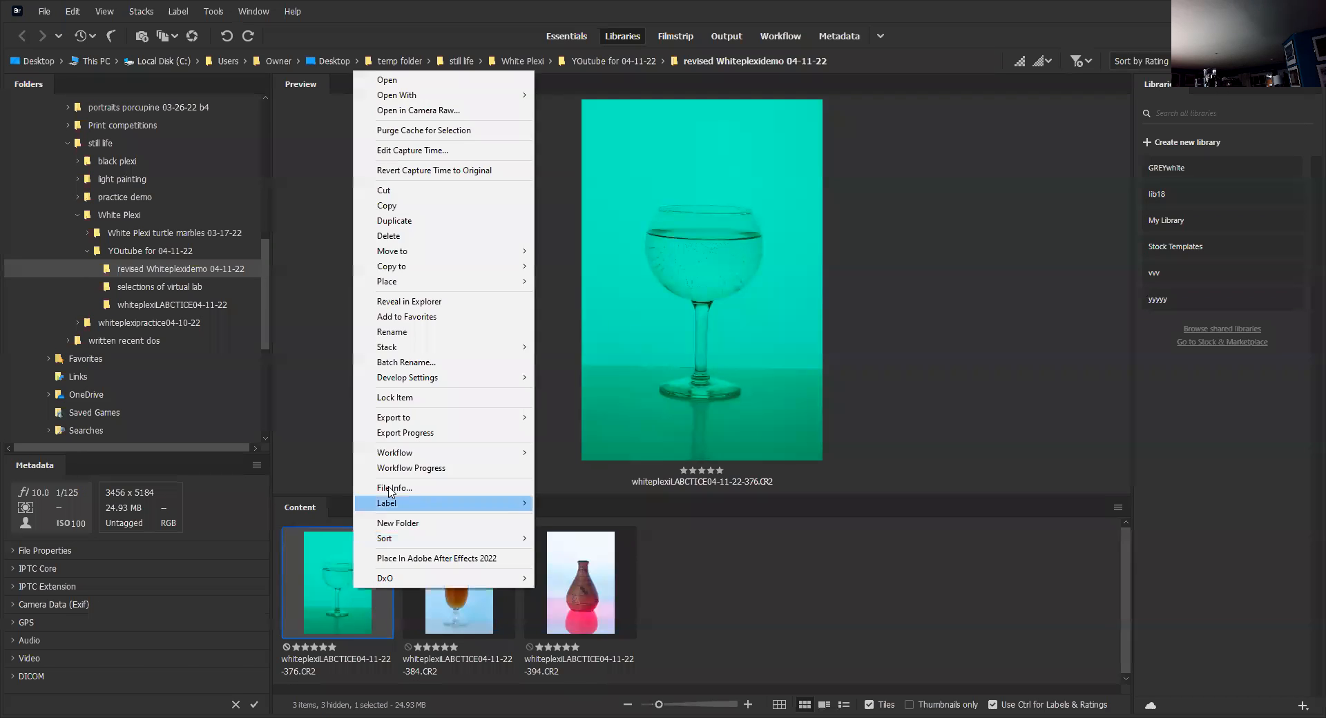
left_click(456, 113)
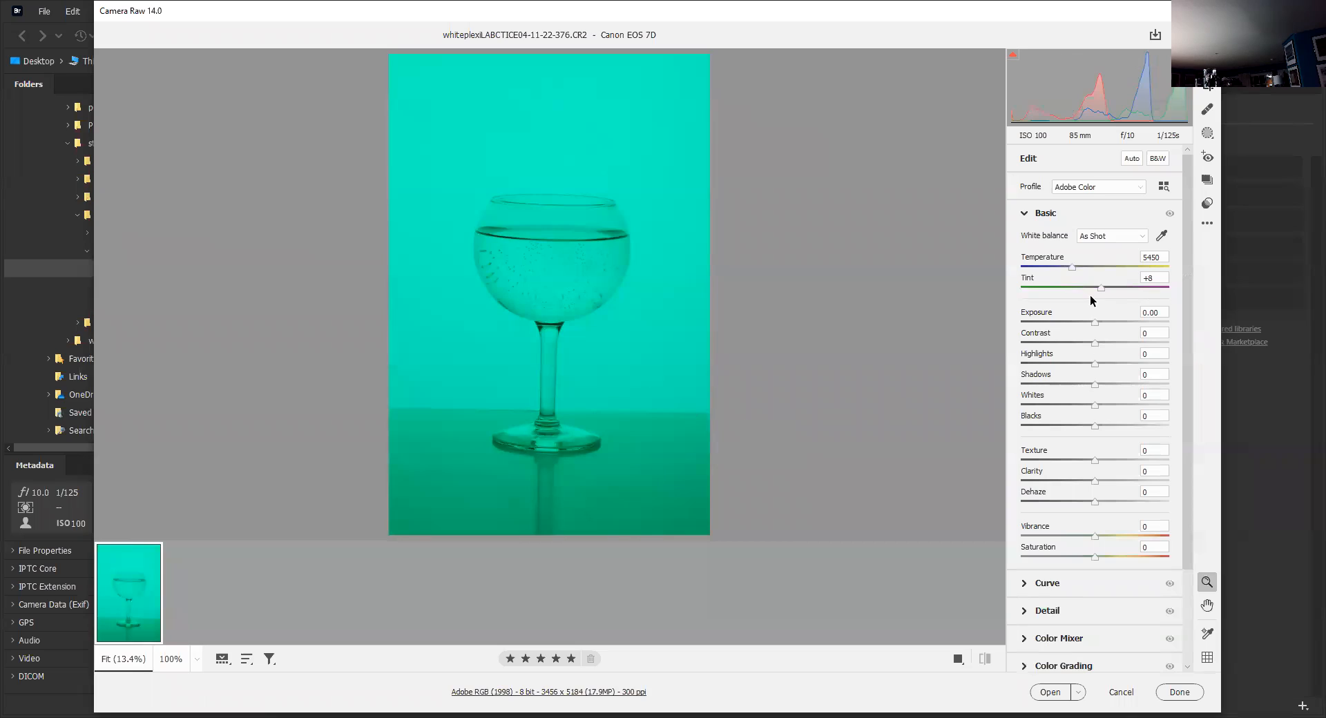
left_click(1162, 236)
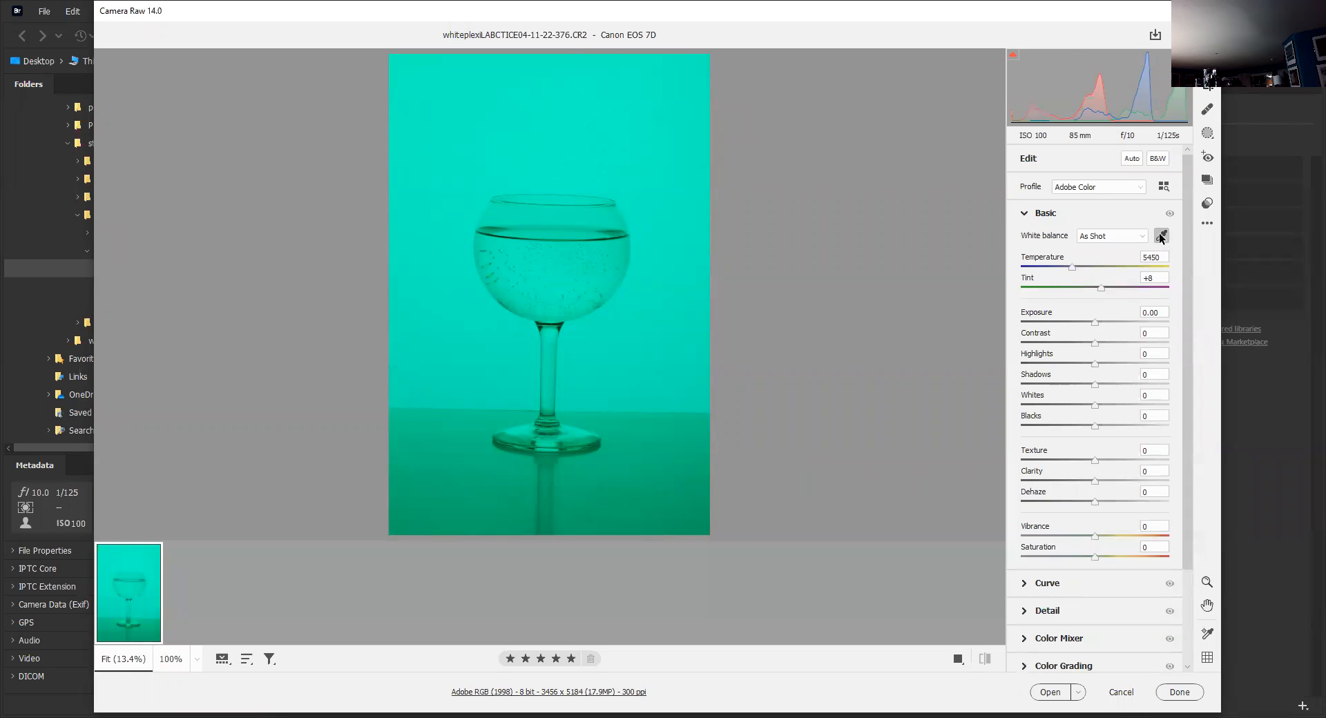
left_click(550, 460)
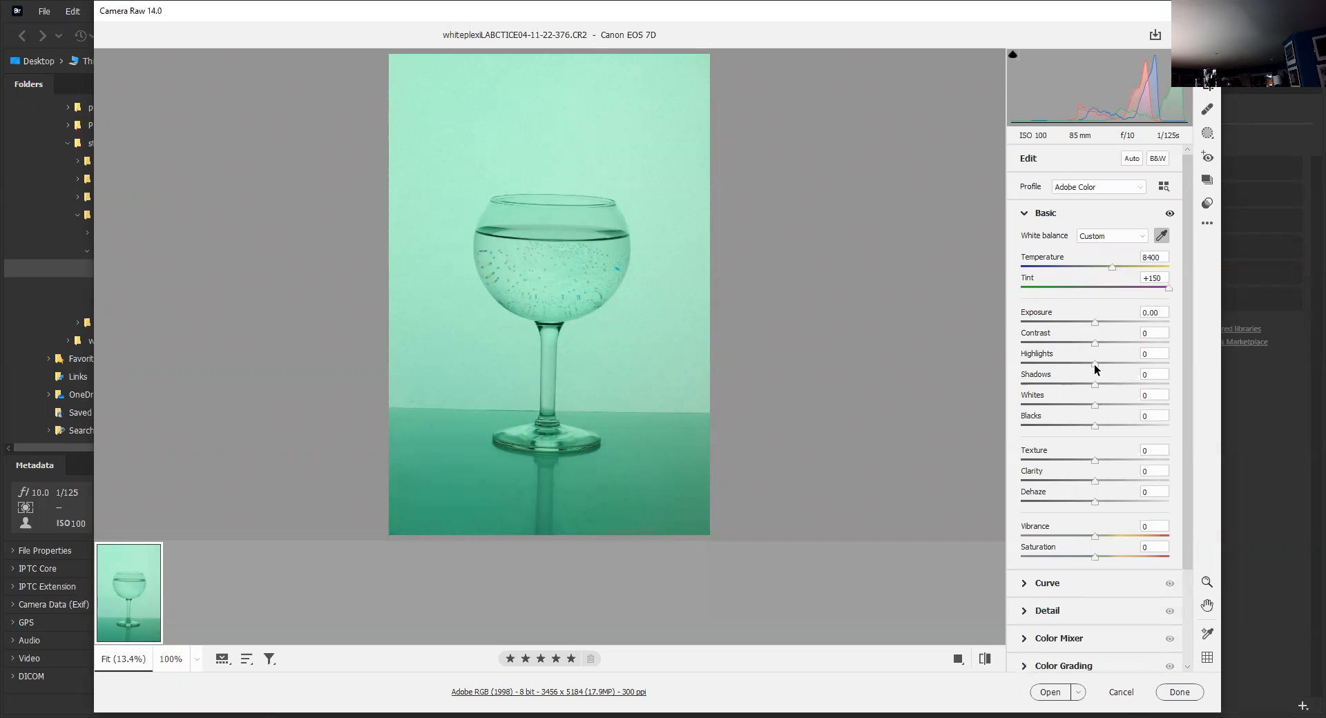
Set the photo's Highlights to -28 and its Shadows, Texture and Clarity each to +6
left_click_drag(1094, 366, 1073, 359)
left_click(1098, 383)
left_click(1098, 461)
left_click(1098, 480)
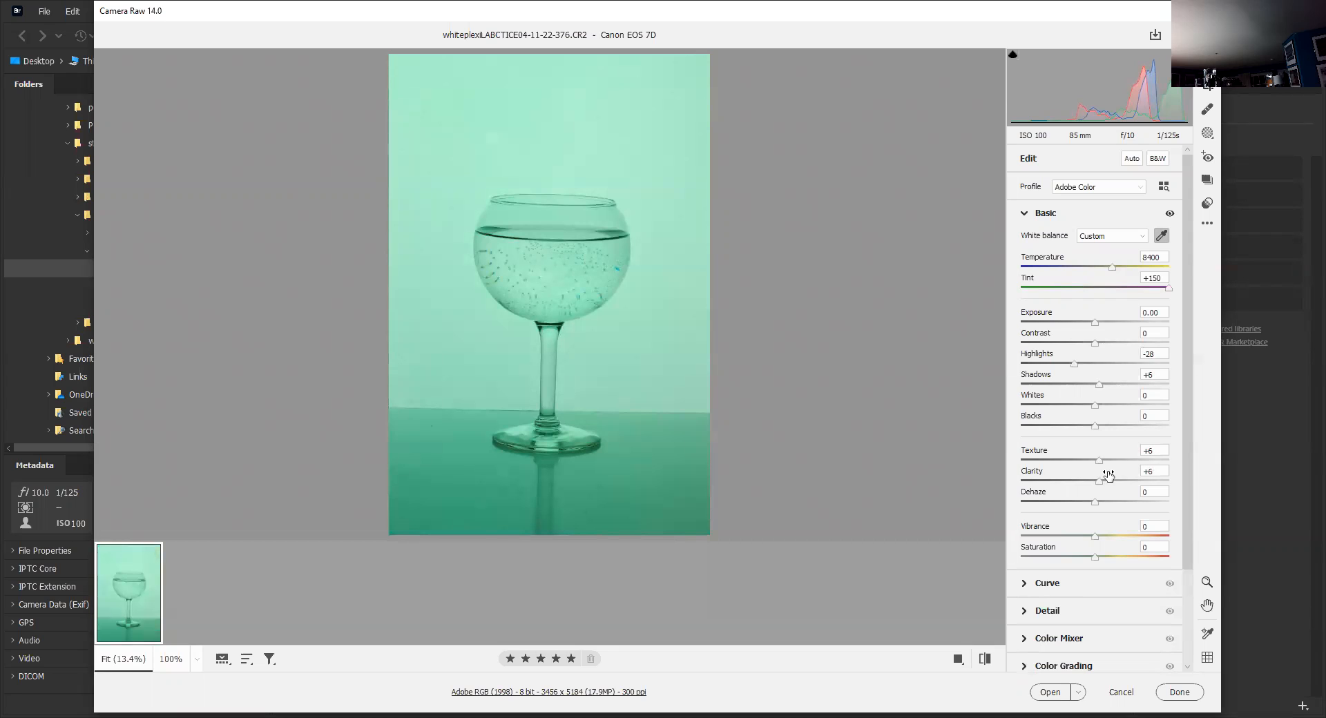
left_click(1025, 214)
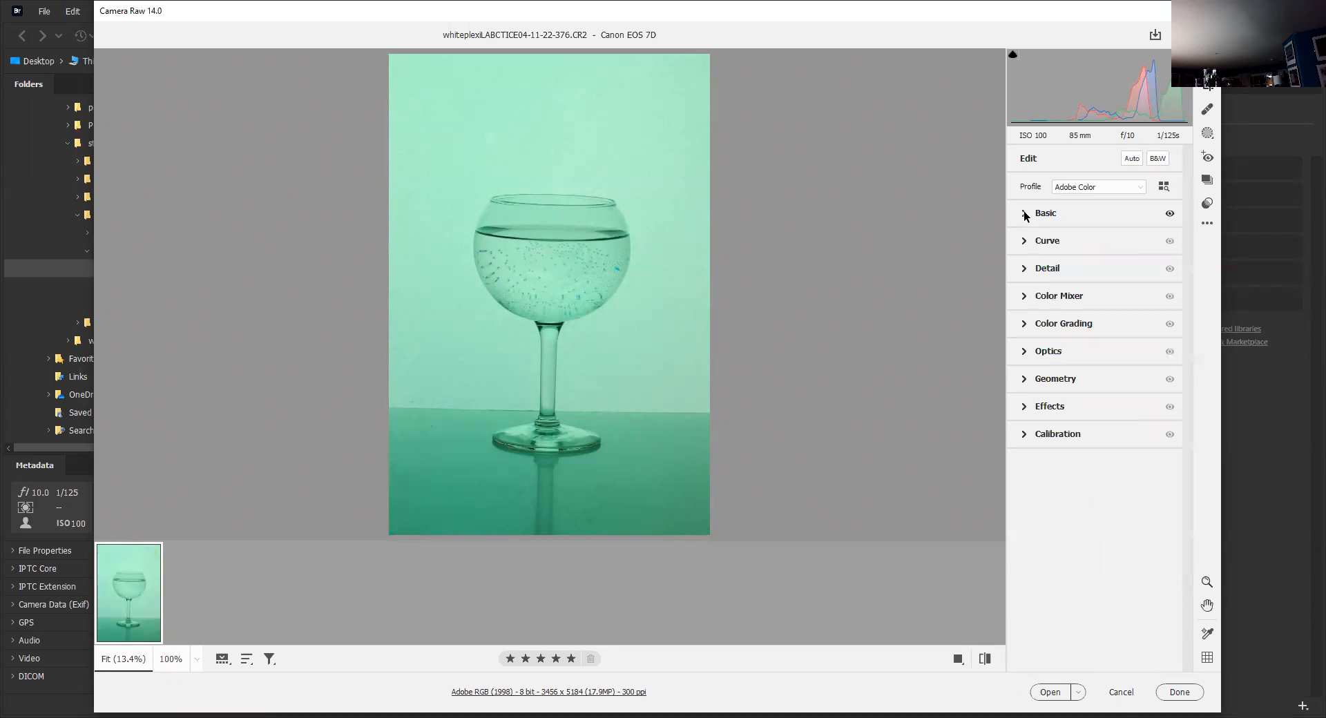
Shape the parametric tone curve with Shadows at +39 and Highlights at -13
left_click(1024, 240)
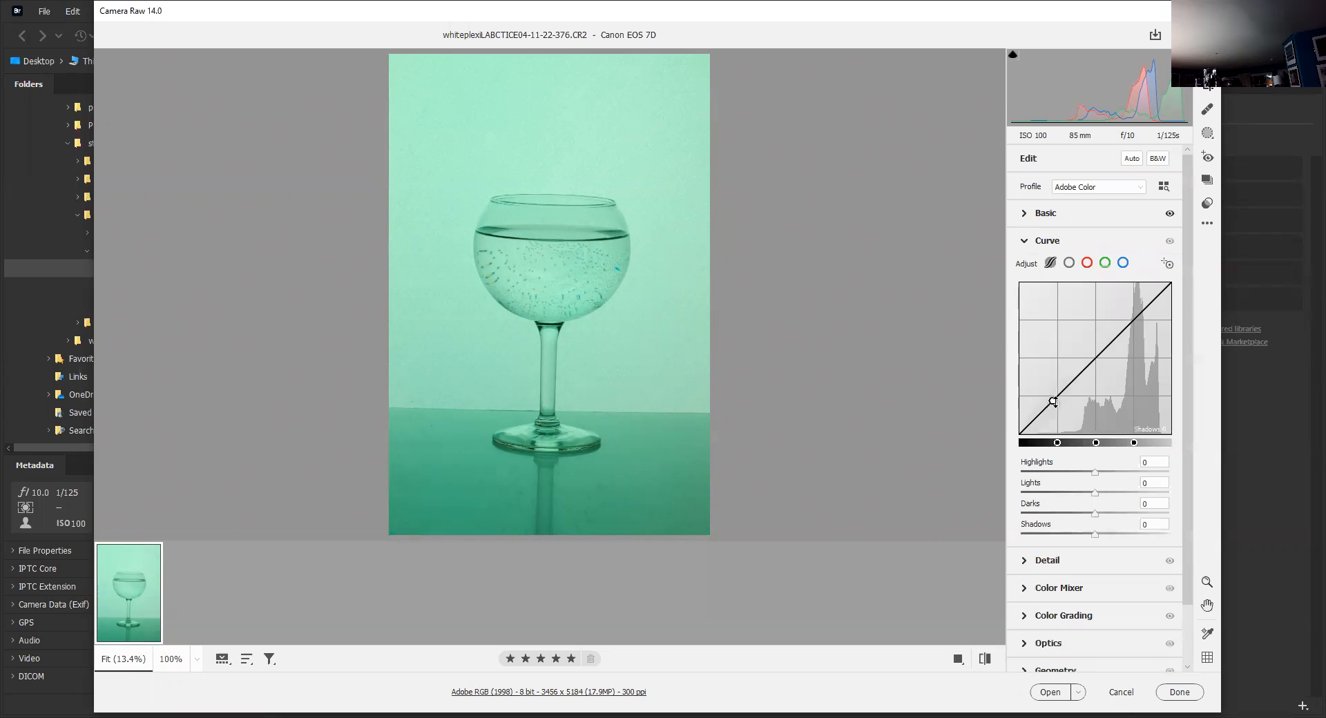
left_click_drag(1052, 399, 1036, 370)
left_click_drag(1133, 317, 1140, 321)
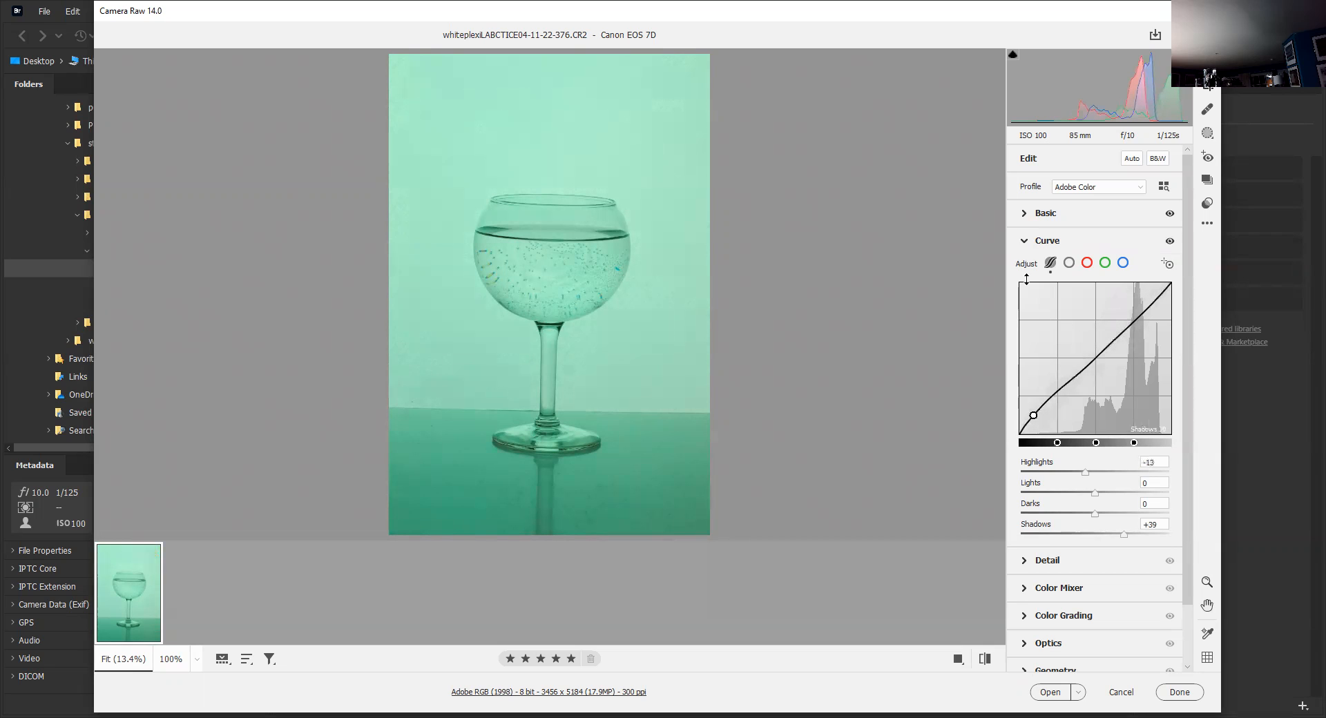
left_click(1027, 243)
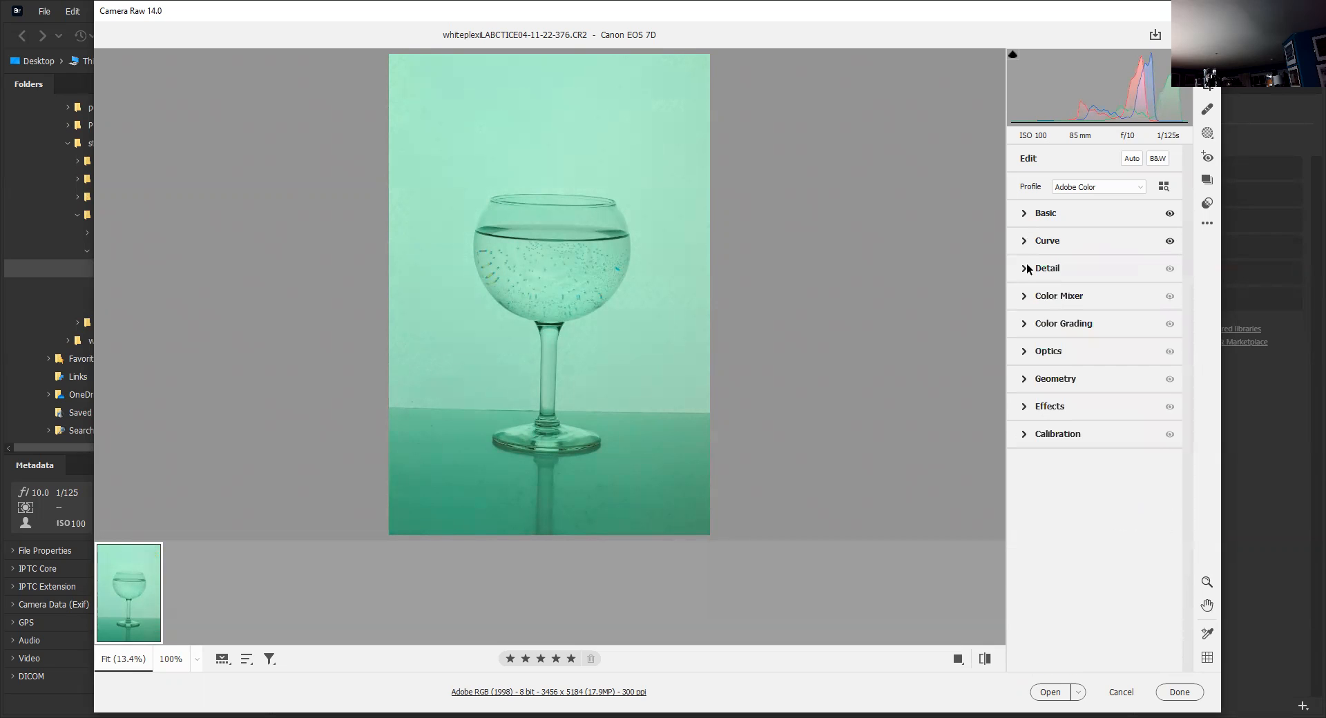
Set the photo's Sharpening to 142 and Noise Reduction to 50
left_click(1027, 269)
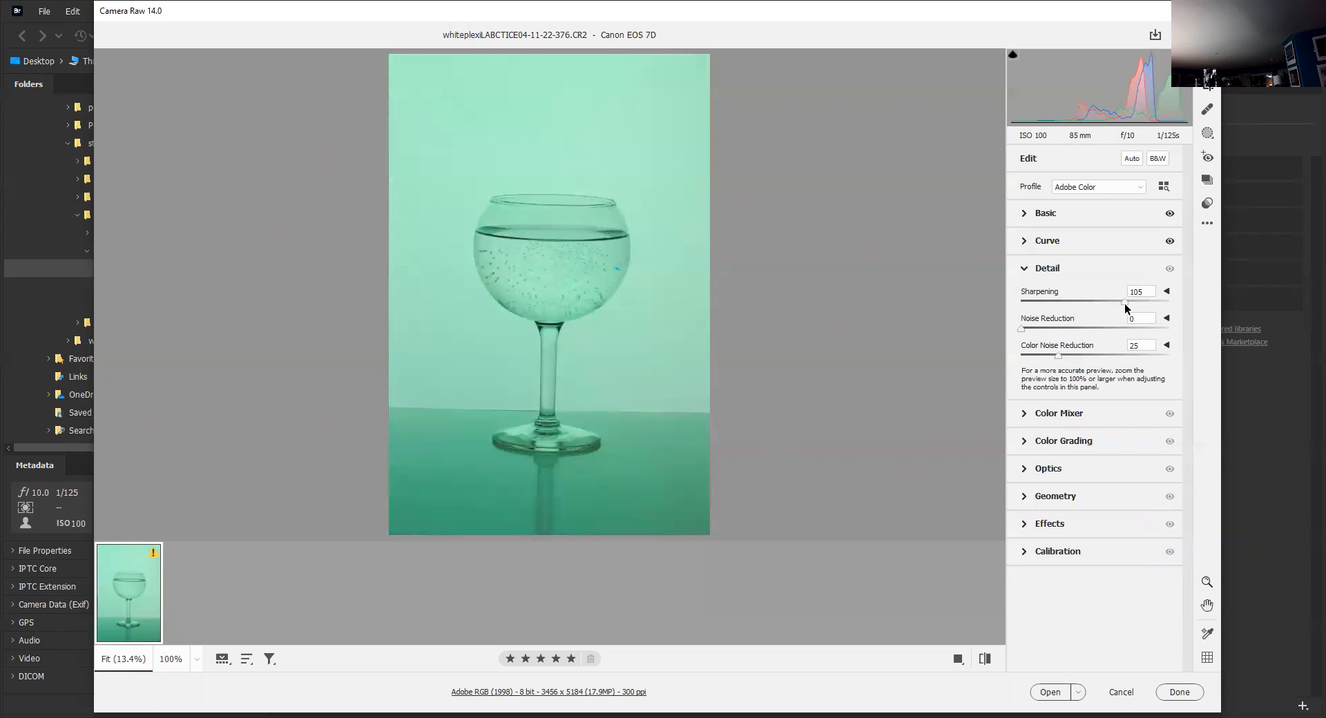
left_click_drag(1140, 304, 1160, 308)
left_click_drag(1023, 324, 1085, 322)
Set Color Noise Reduction to 36 while checking the glass's bubbles at 100% magnification
left_click(194, 662)
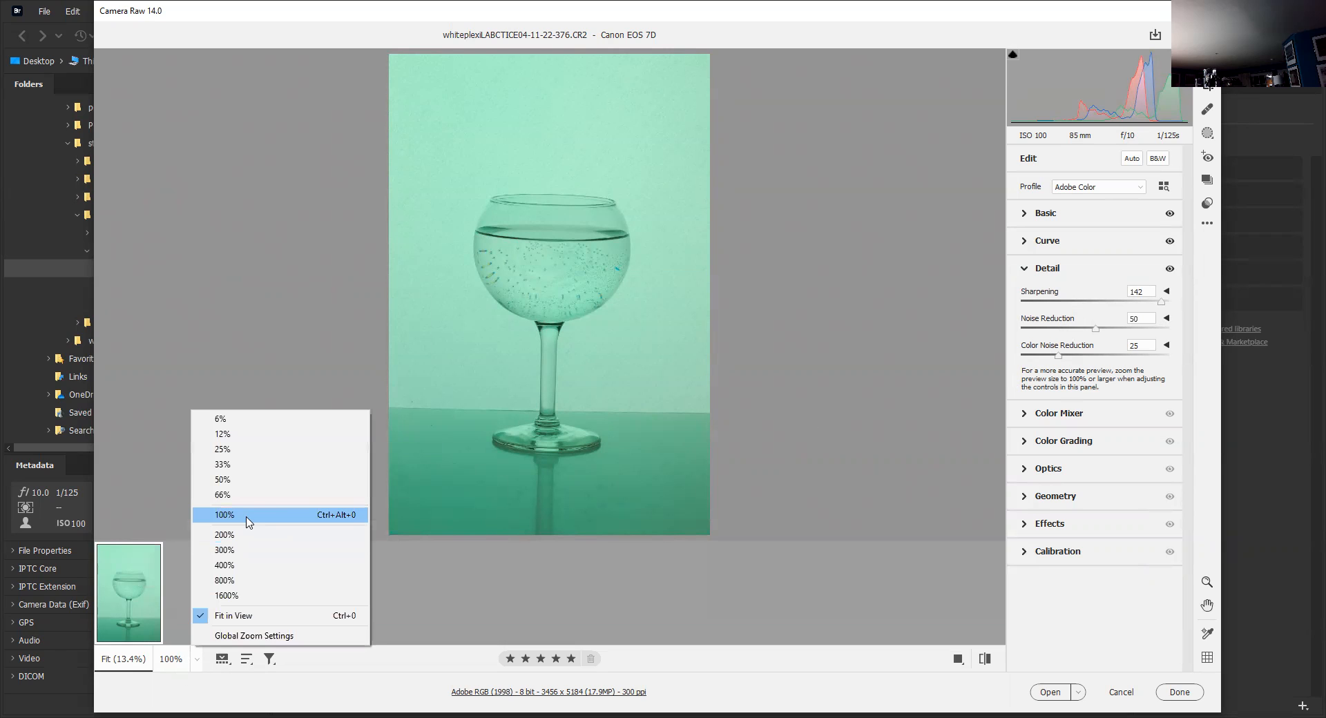
left_click(247, 522)
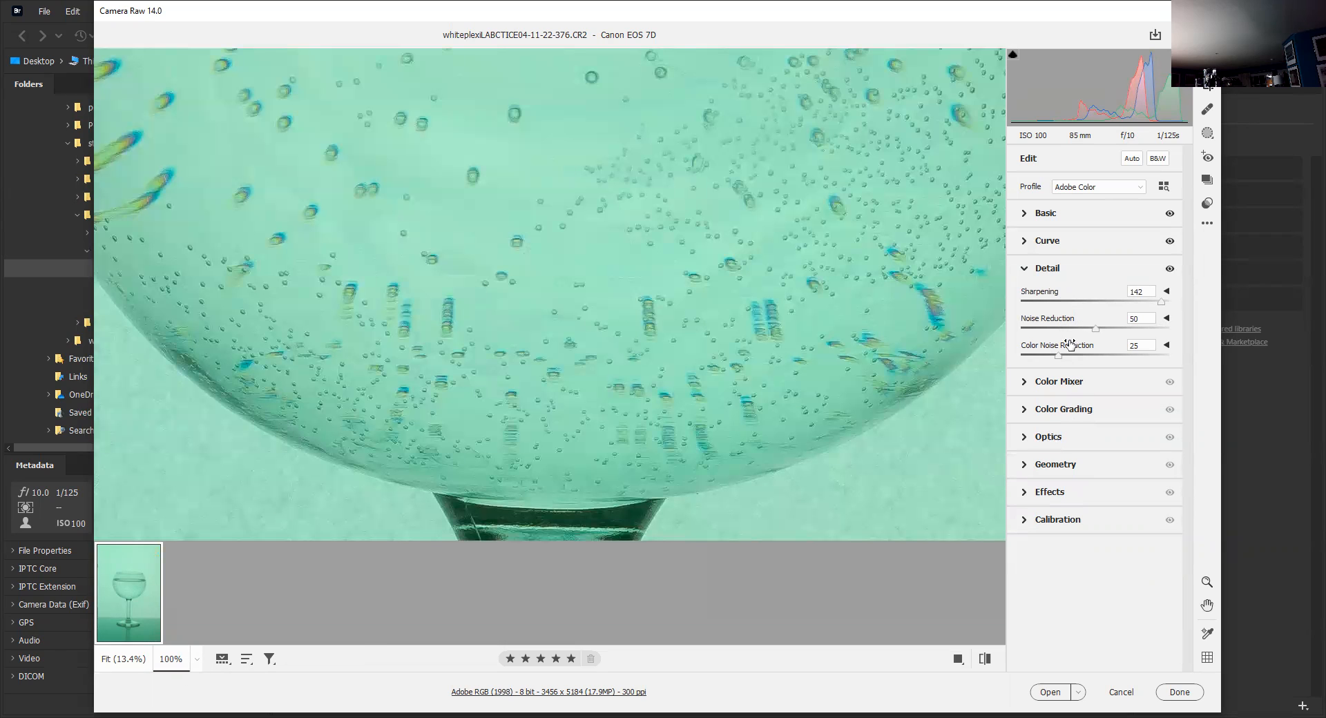
left_click_drag(1108, 358, 1076, 360)
left_click(212, 648)
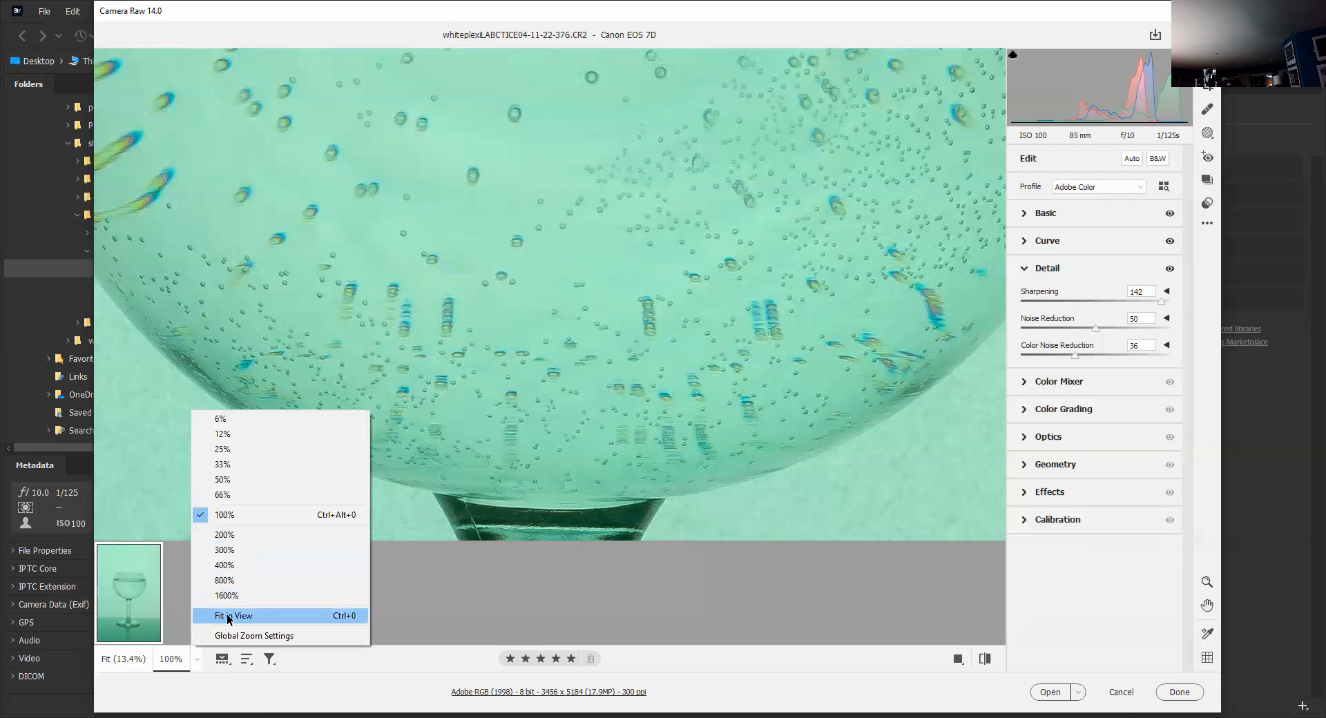
left_click(229, 617)
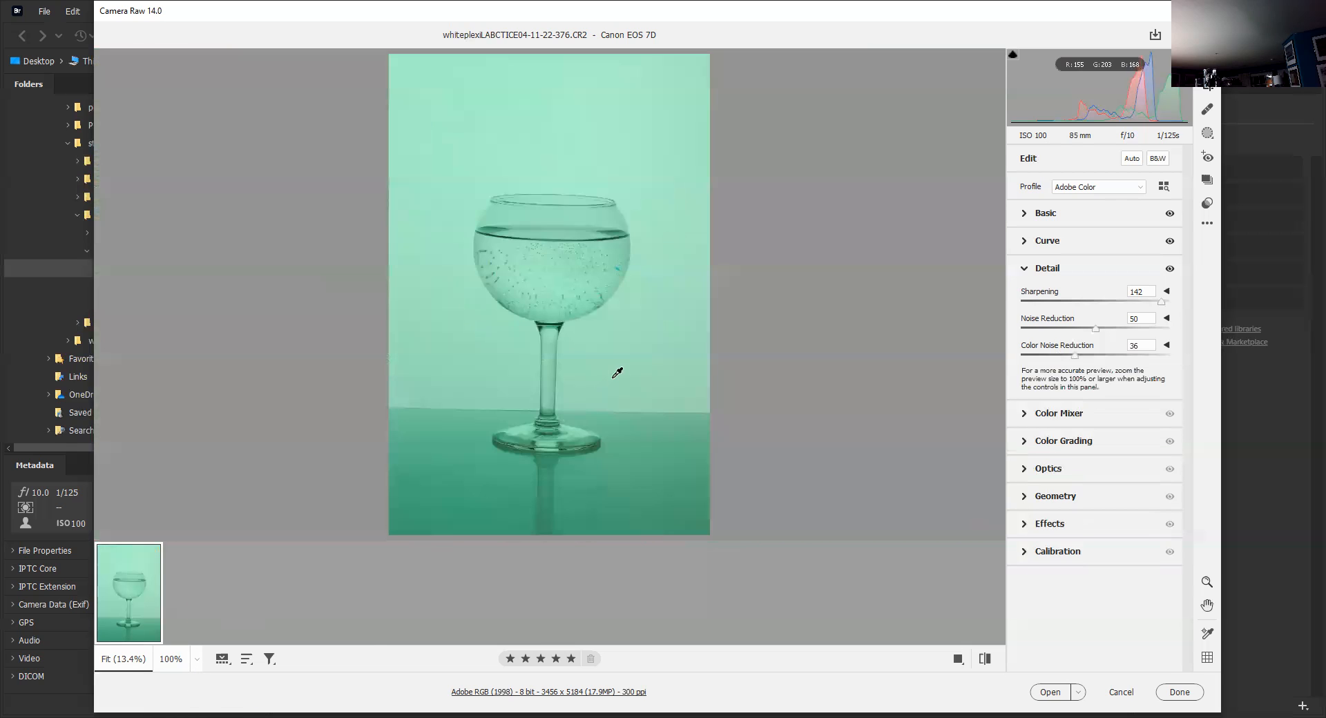
left_click(1024, 269)
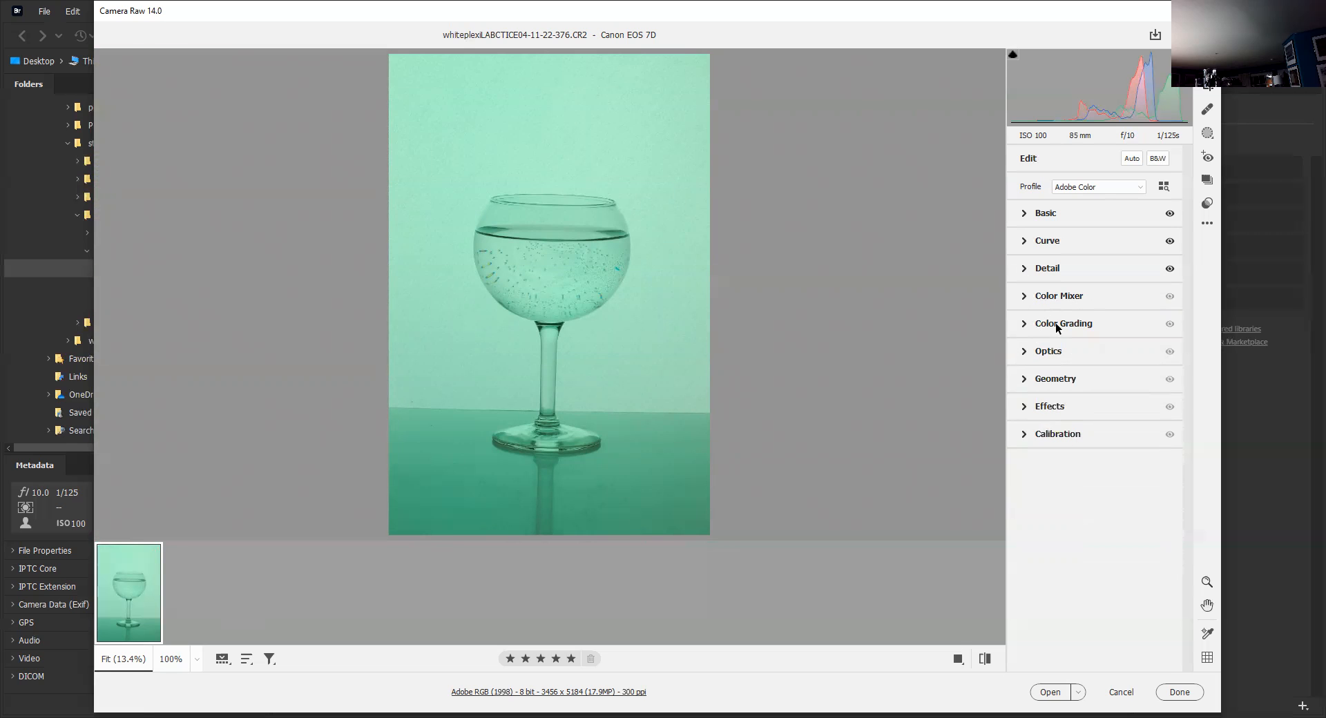
Enable chromatic aberration removal and lens profile corrections for the photo
left_click(1026, 353)
left_click(1028, 395)
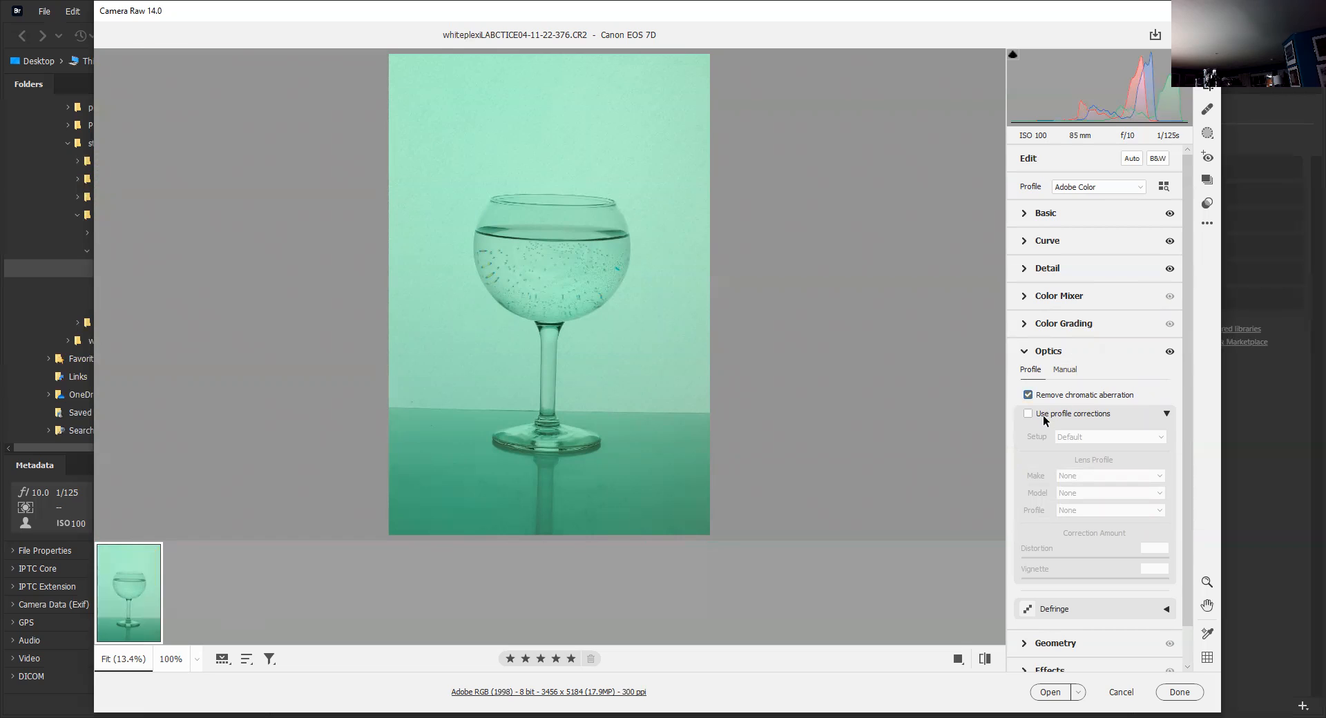
left_click(1028, 413)
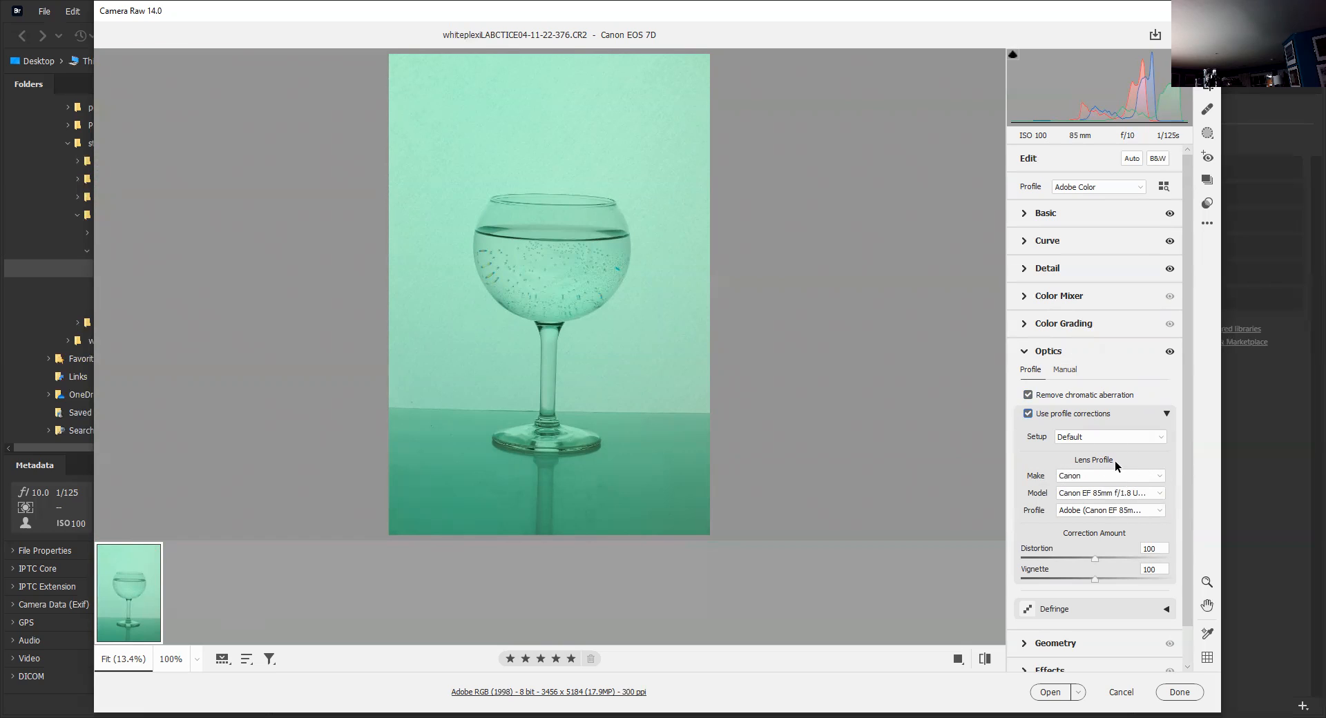
Apply the Auto Upright perspective correction to the green wine glass photo and finish its raw edits
left_click(1025, 352)
left_click(1026, 377)
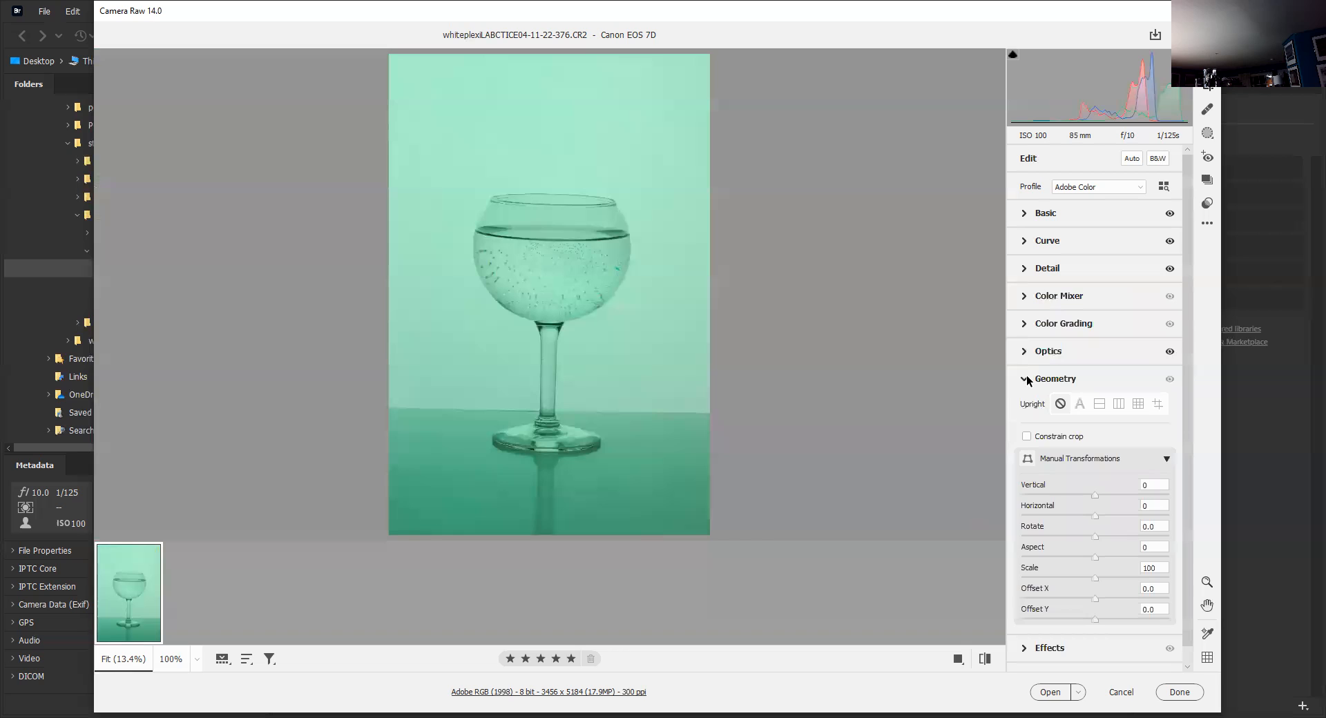
left_click(1079, 403)
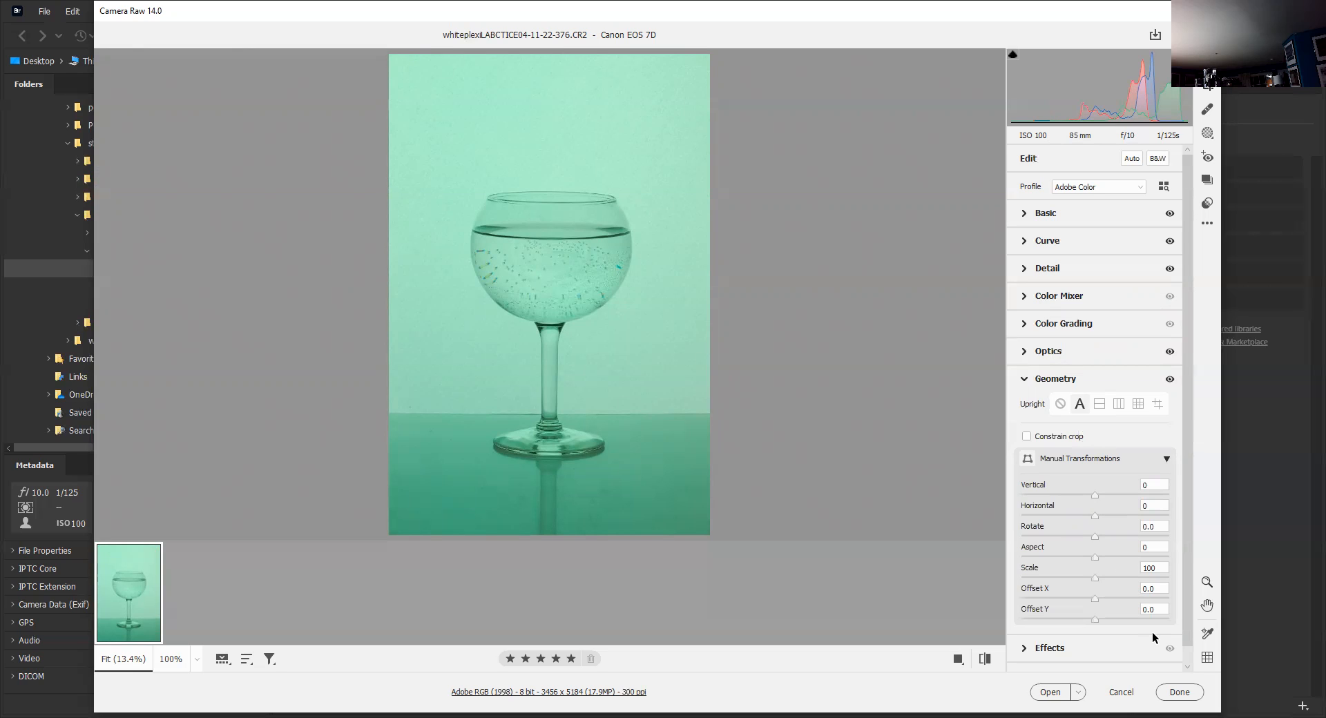
left_click(1176, 693)
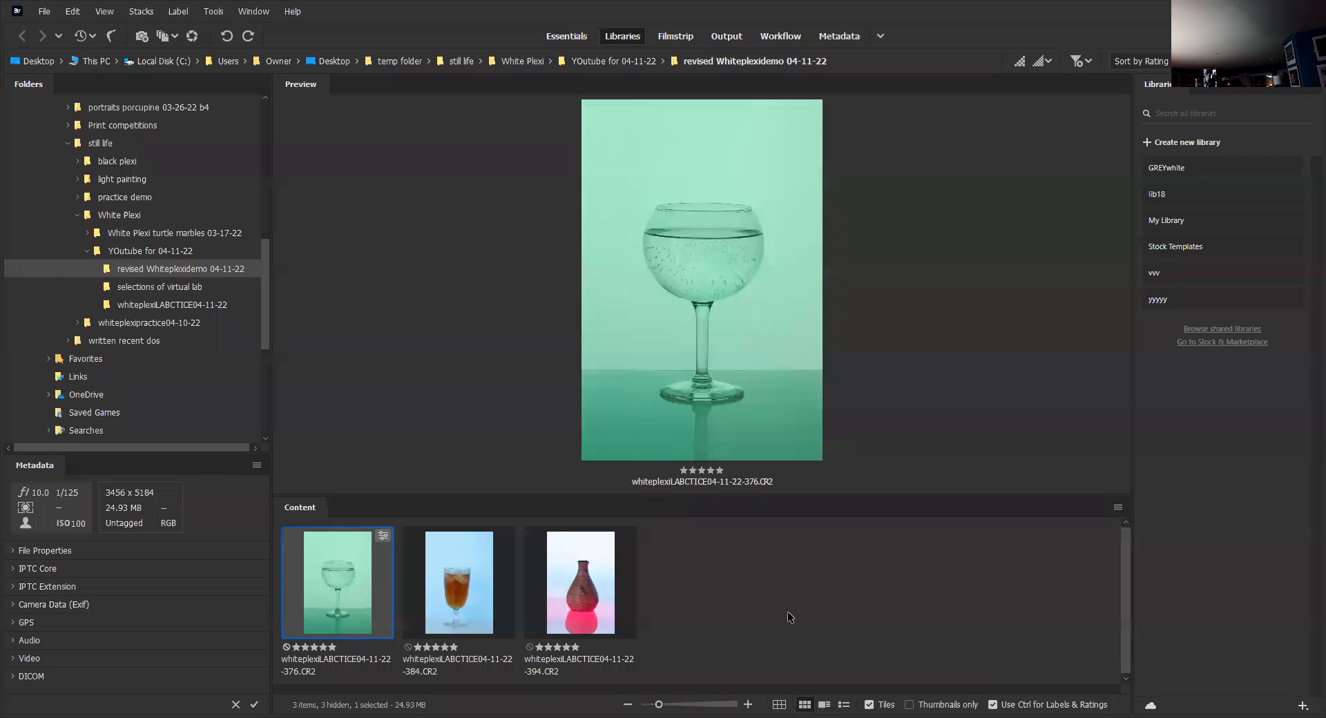
Open the iced tea glass photo, whiteplexiLABCTICE04-11-22-384.CR2, in Camera Raw
left_click(473, 556)
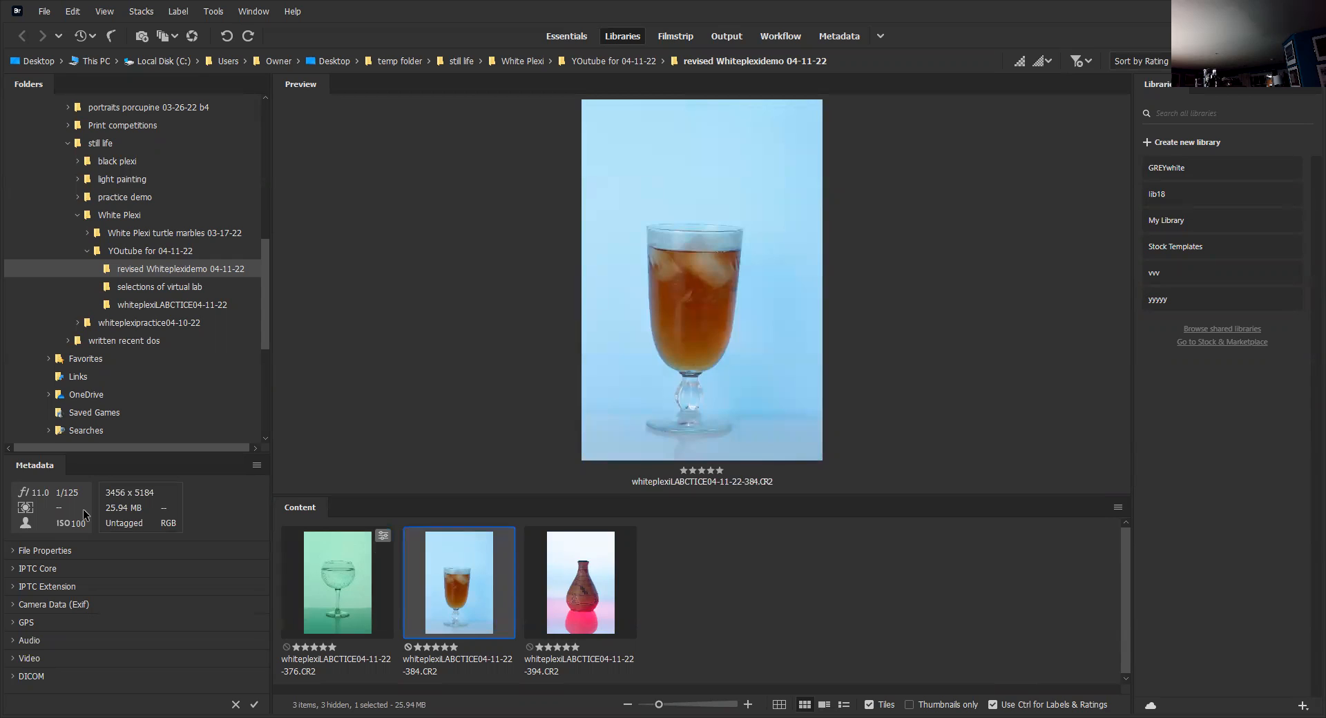
left_click(574, 561)
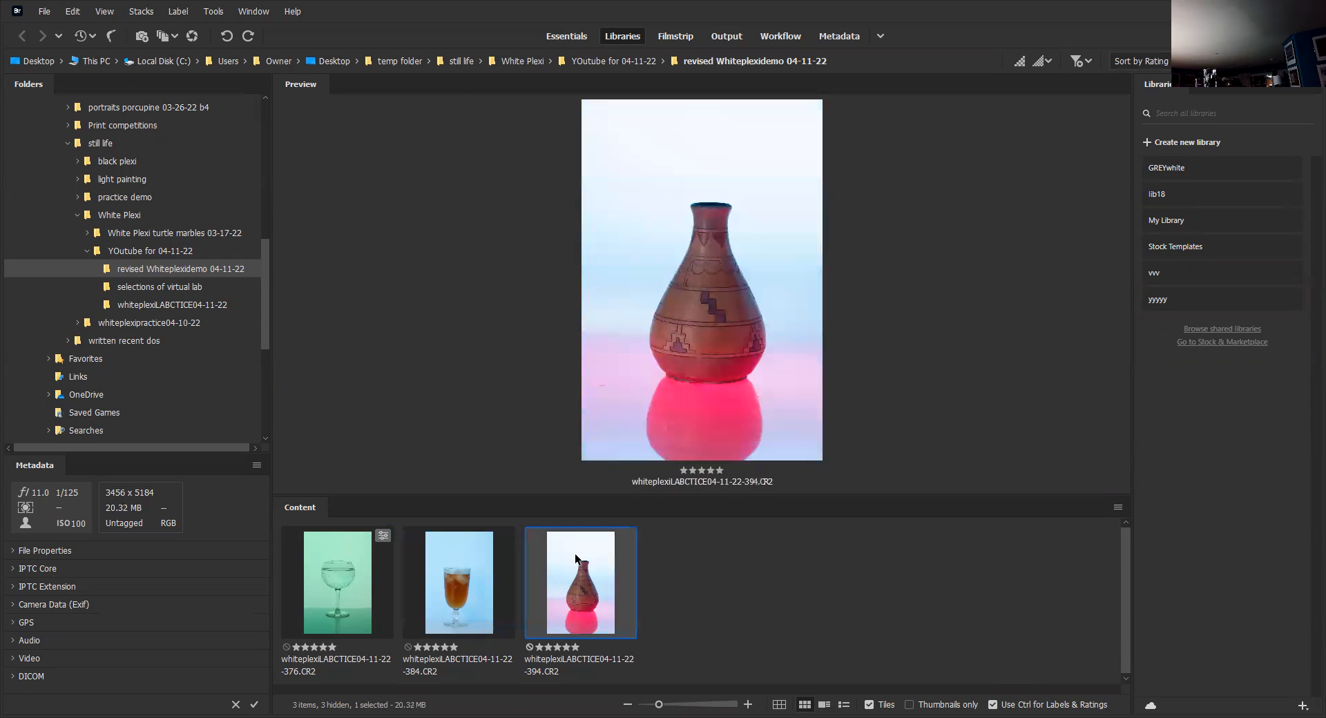
left_click(469, 557)
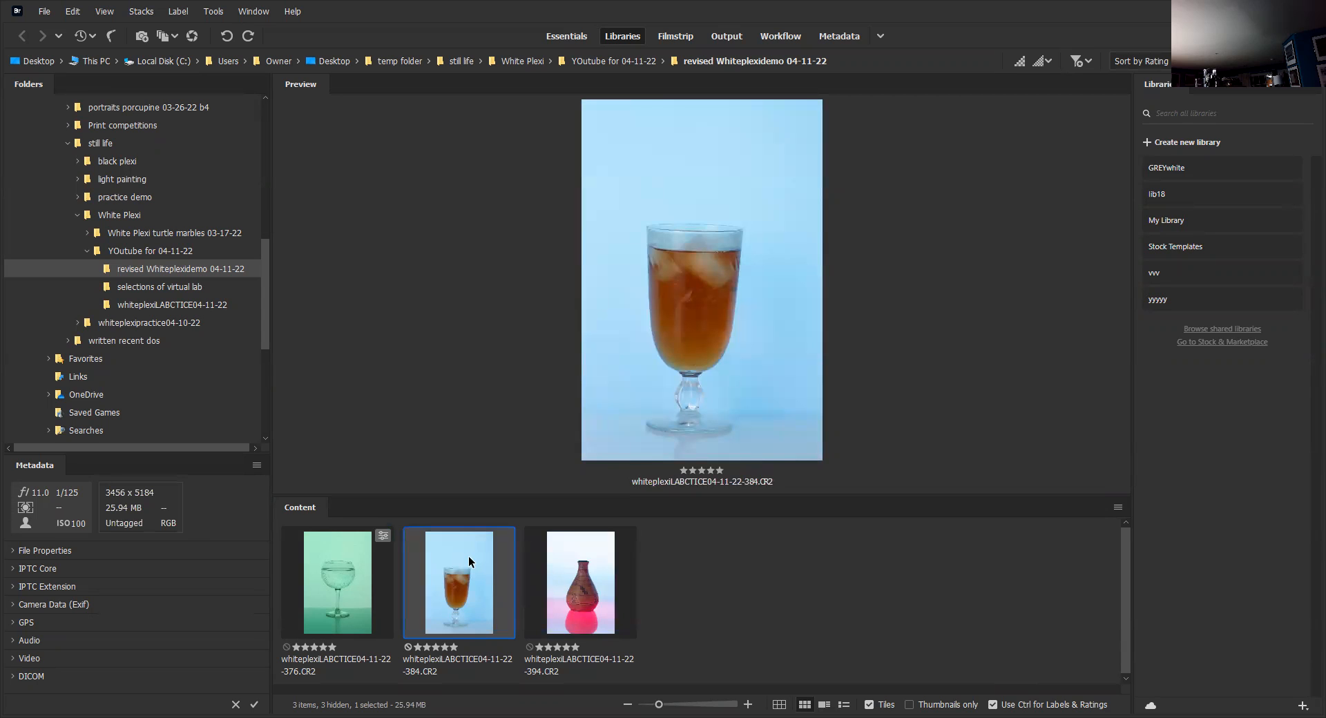
right_click(468, 557)
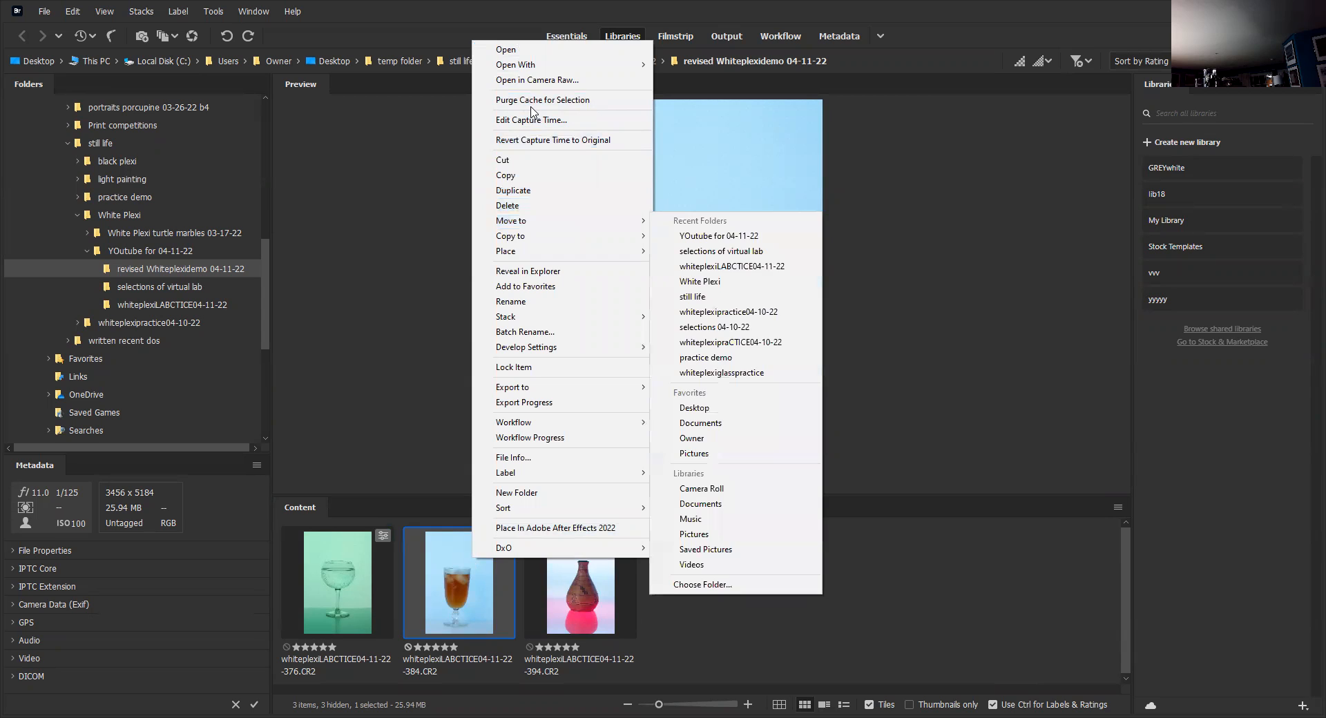
left_click(542, 81)
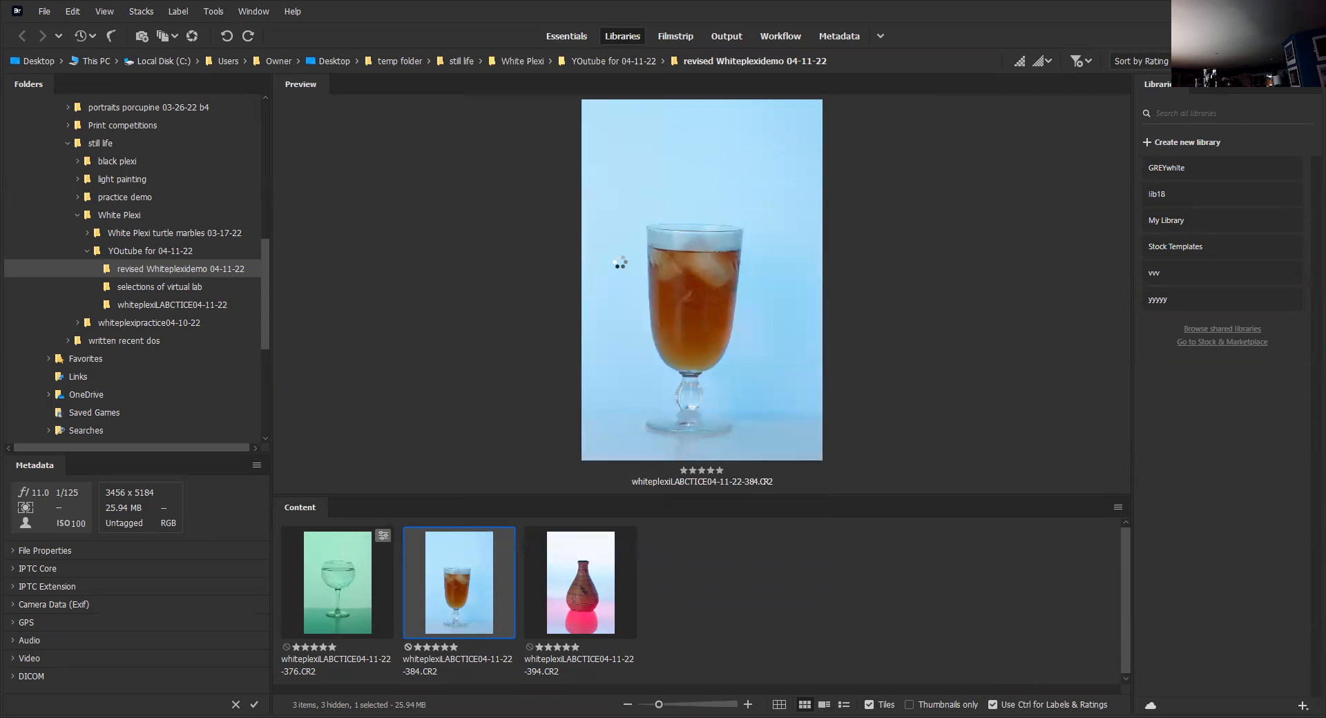
Set the iced tea photo's white balance by sampling the pale backdrop just beside the glass's base
left_click(1046, 212)
left_click(1162, 235)
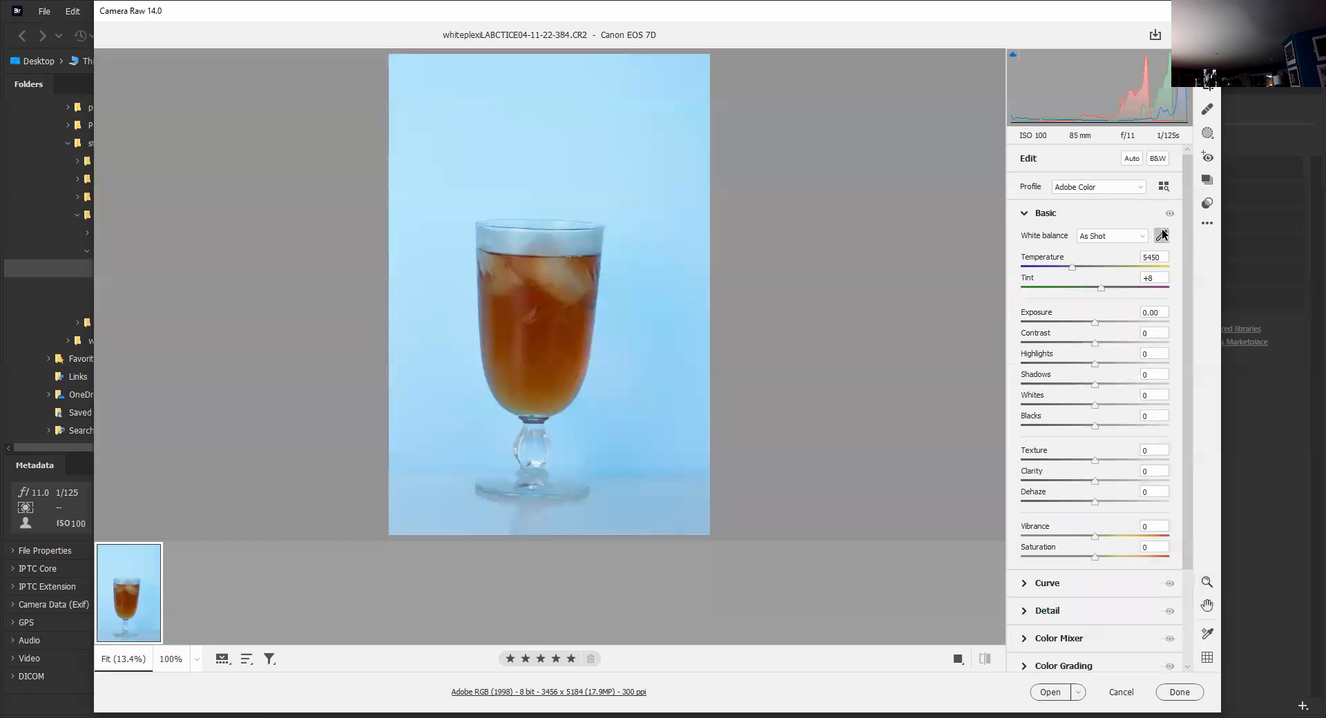
left_click(624, 480)
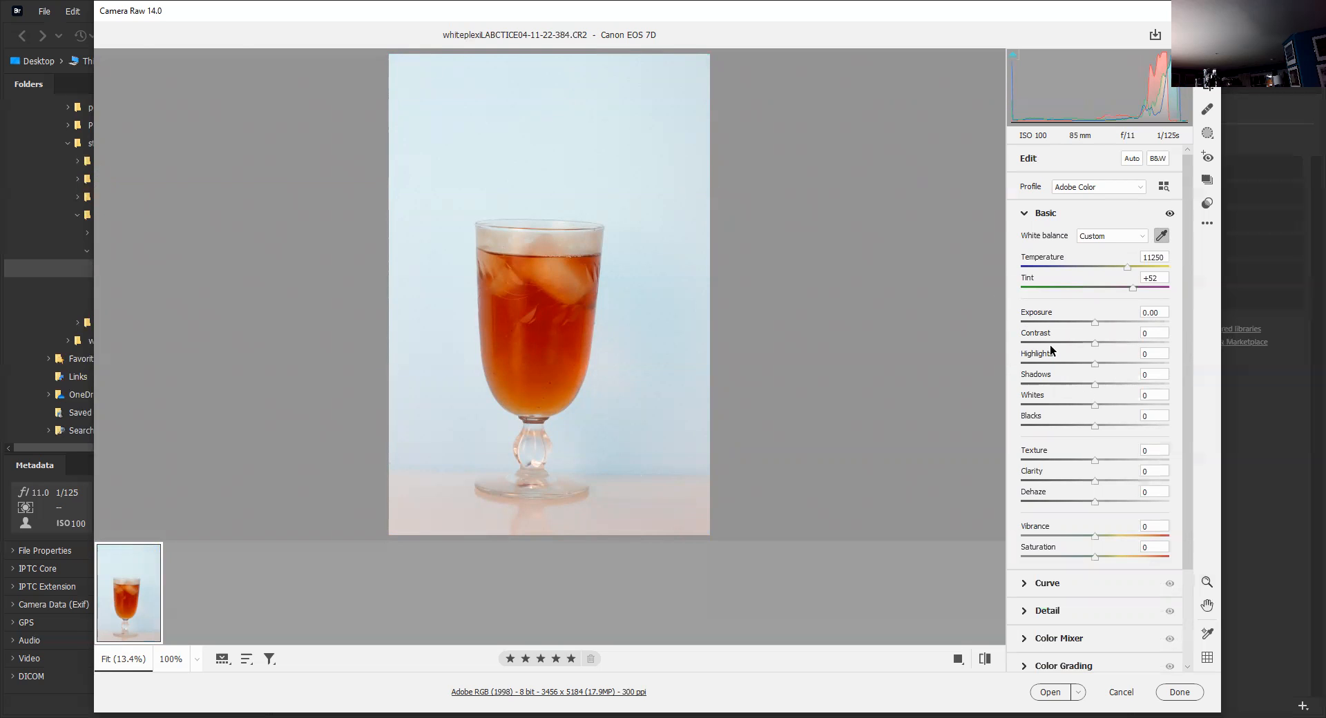
Set the iced tea photo's Highlights to -47 and slightly raise its Clarity
left_click_drag(1095, 363, 1061, 362)
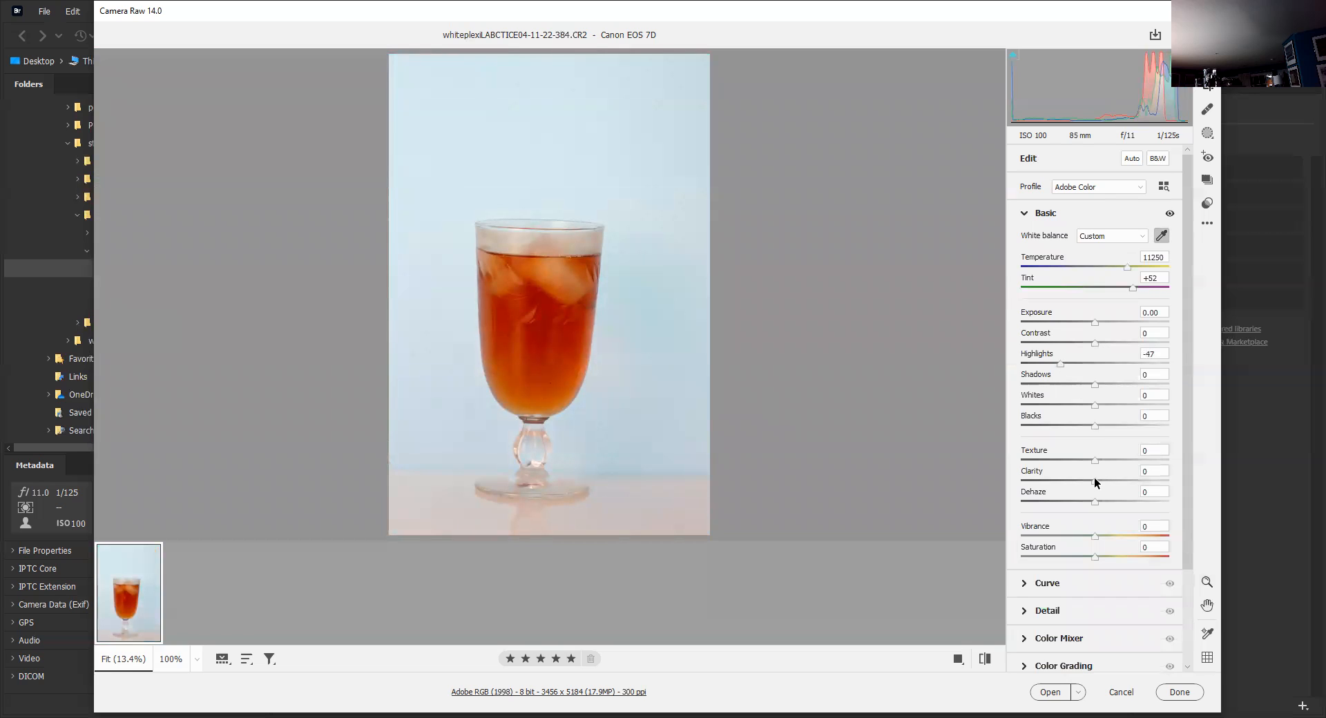
left_click_drag(1094, 481, 1099, 460)
left_click(1023, 215)
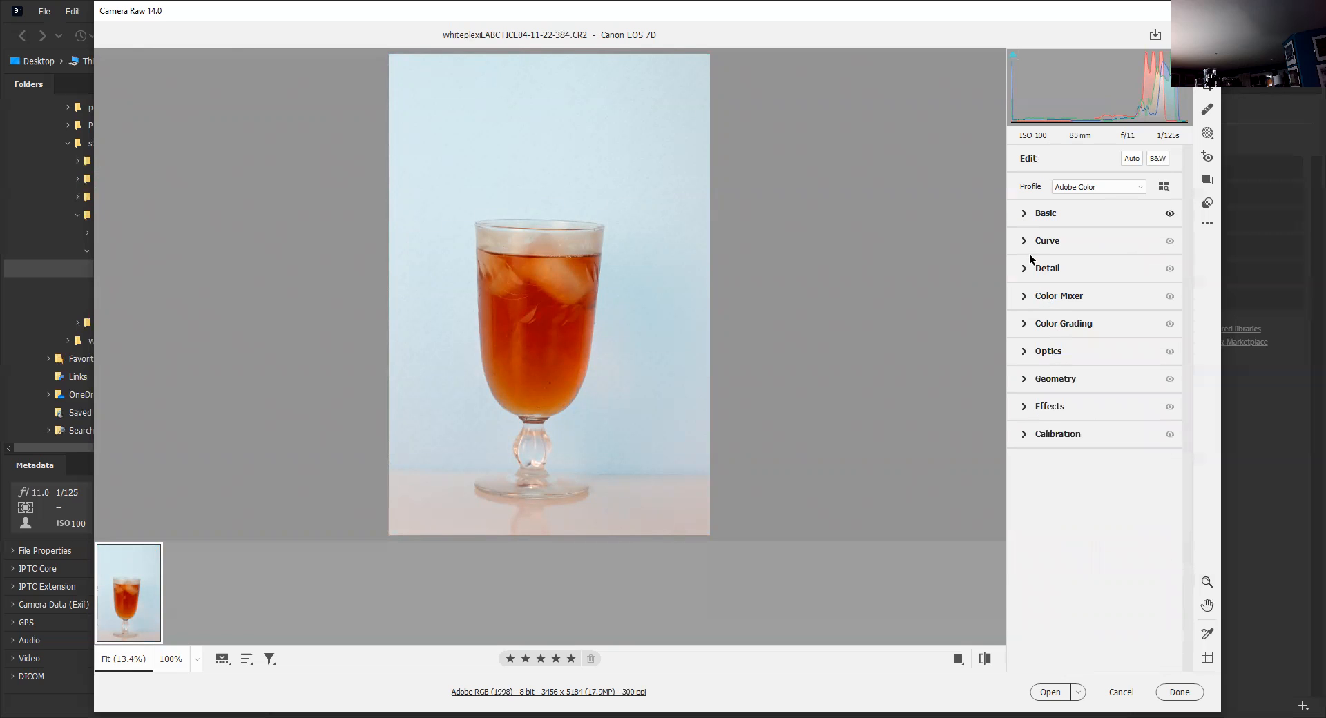
Shape the parametric tone curve with Shadows at +34 and Lights at -19
left_click(1026, 243)
left_click_drag(1044, 410, 1042, 400)
left_click_drag(1126, 327, 1127, 338)
left_click_drag(1041, 405, 1049, 399)
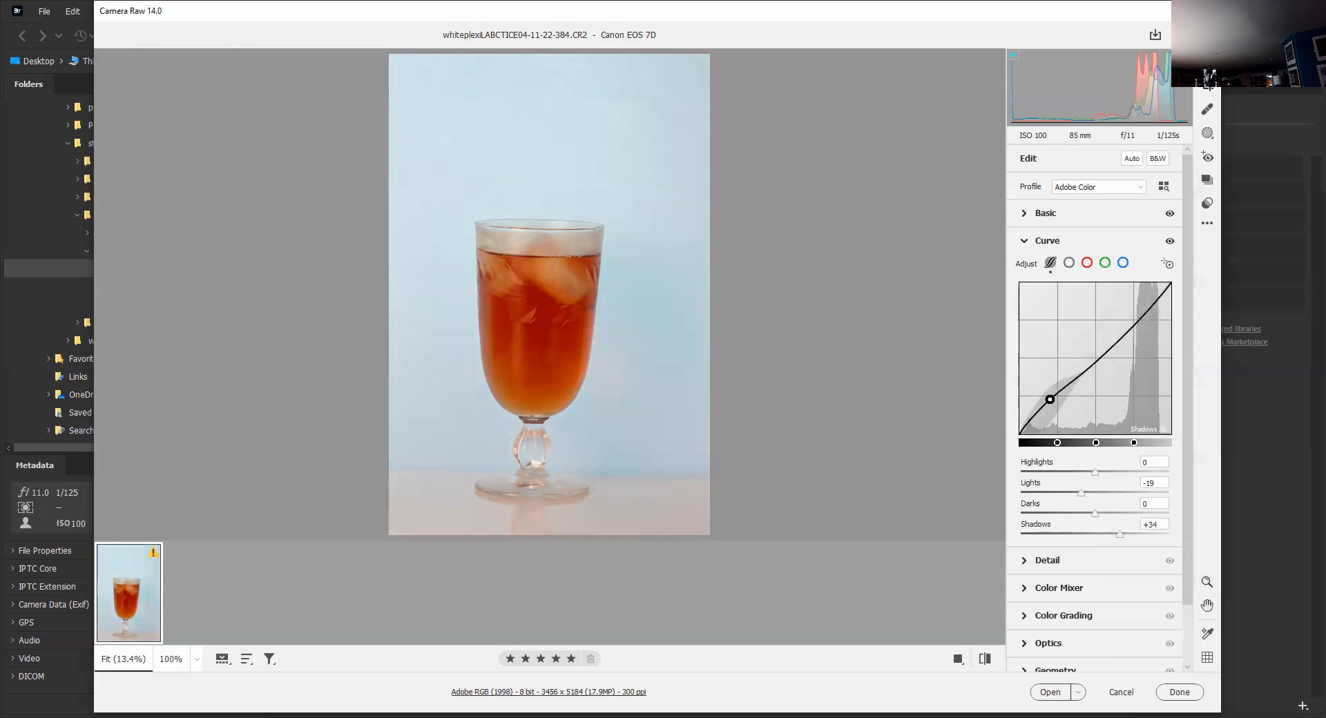
left_click(1024, 240)
Raise the iced tea photo's Sharpening to near its maximum and its Noise Reduction to about mid-range
left_click(1026, 270)
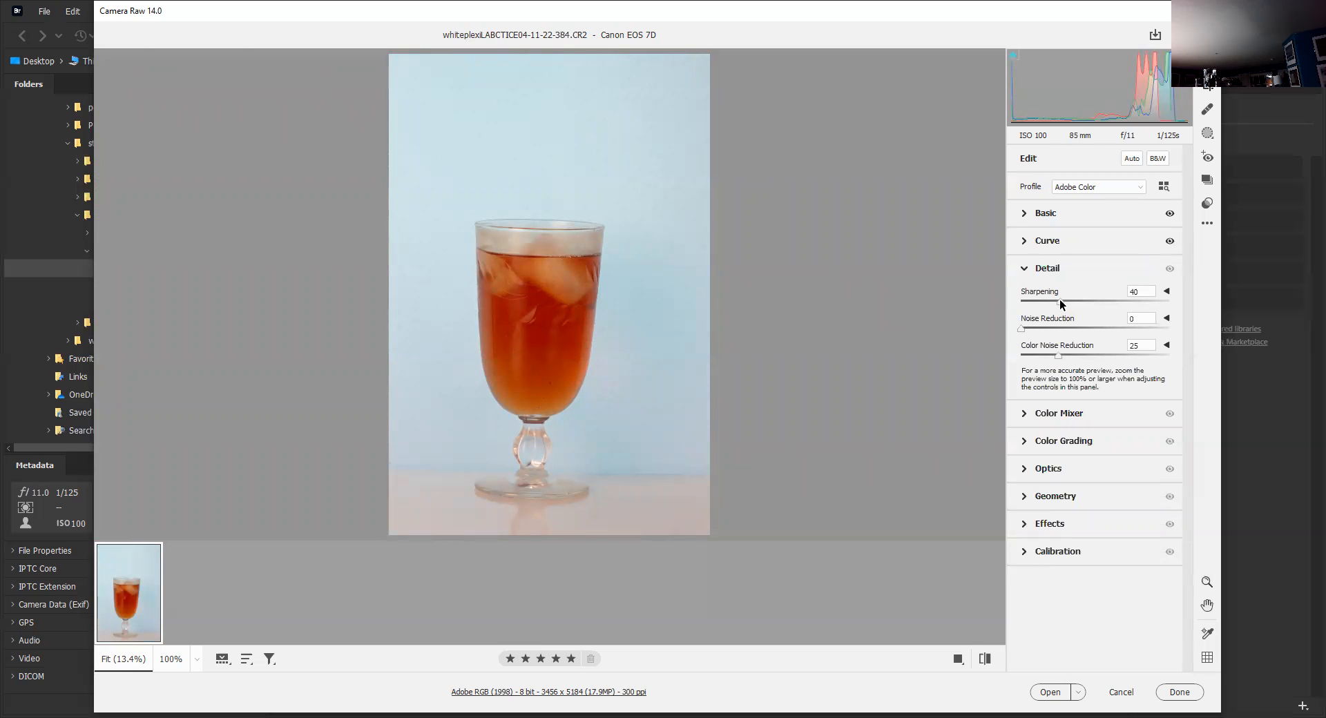
left_click_drag(1149, 310, 1165, 304)
left_click_drag(1021, 328, 1092, 328)
left_click(1027, 269)
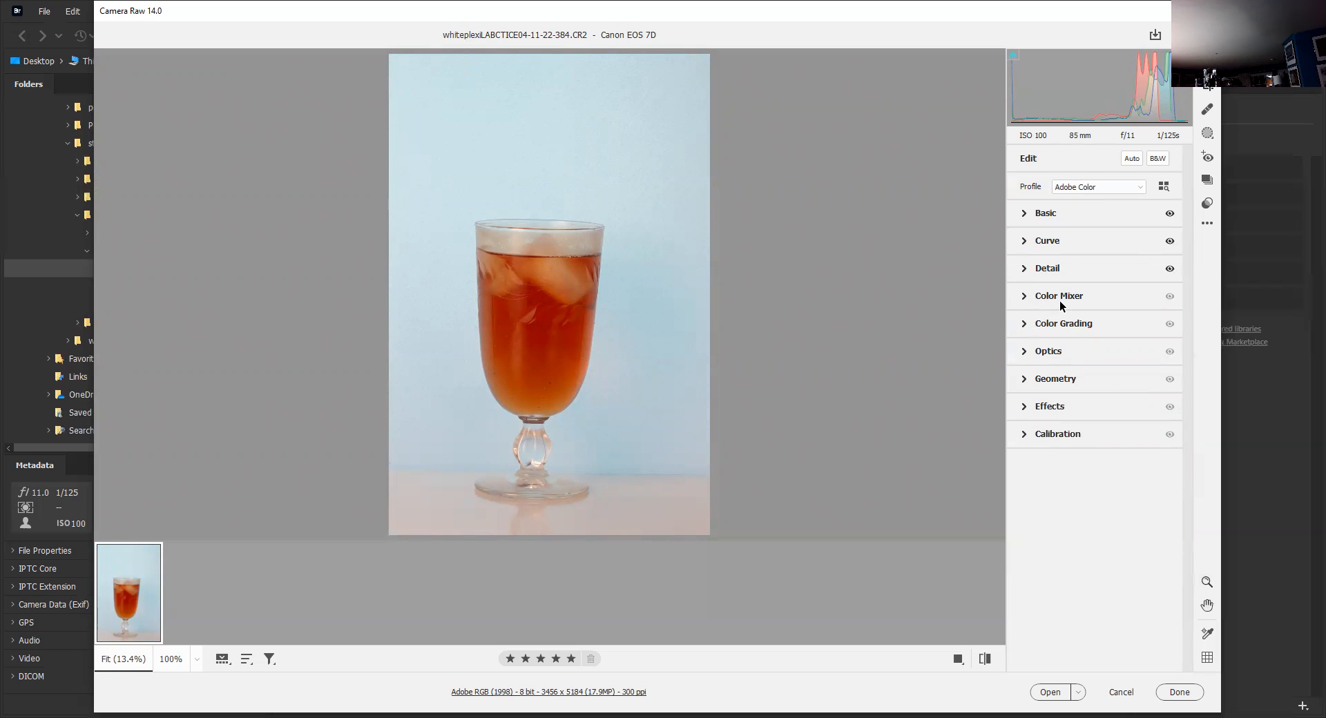
Turn on chromatic aberration removal and lens profile corrections for the iced tea photo
left_click(1026, 350)
left_click(1028, 395)
left_click(1028, 414)
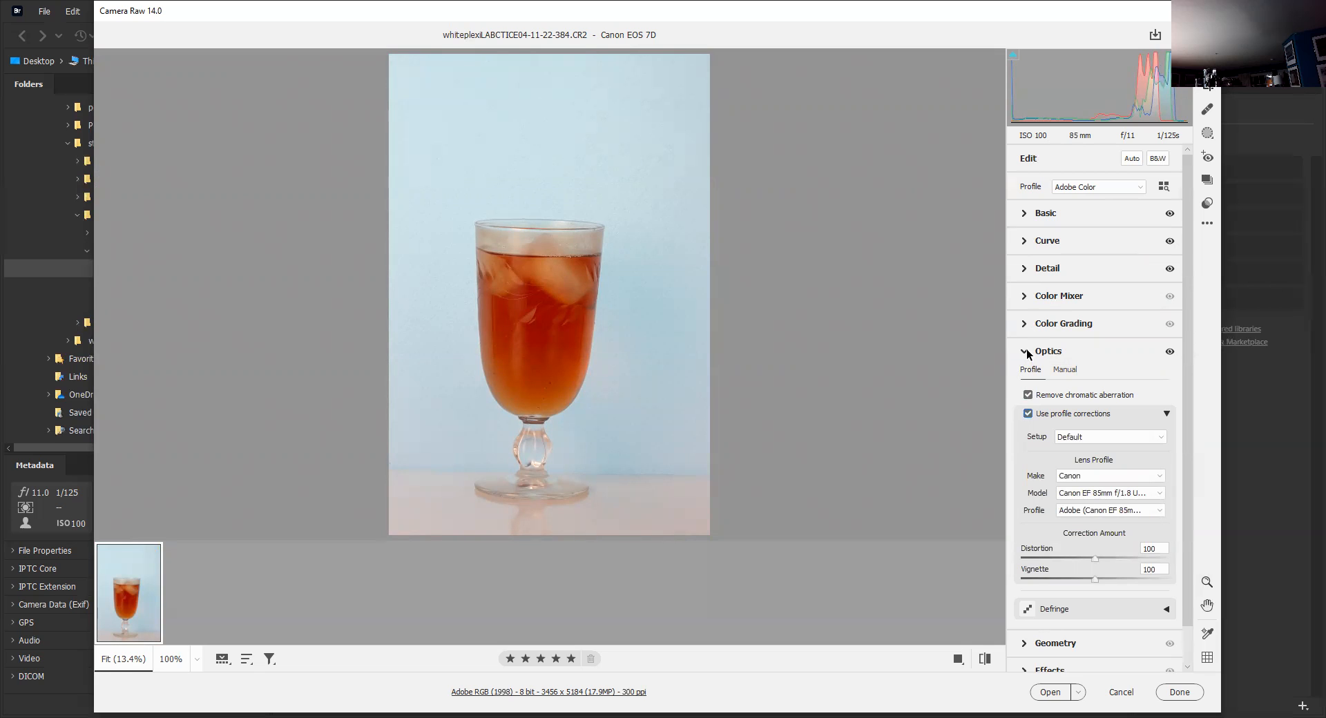
Correct the iced tea photo's perspective with Auto Upright and finish its raw edits
left_click(1026, 350)
left_click(1026, 380)
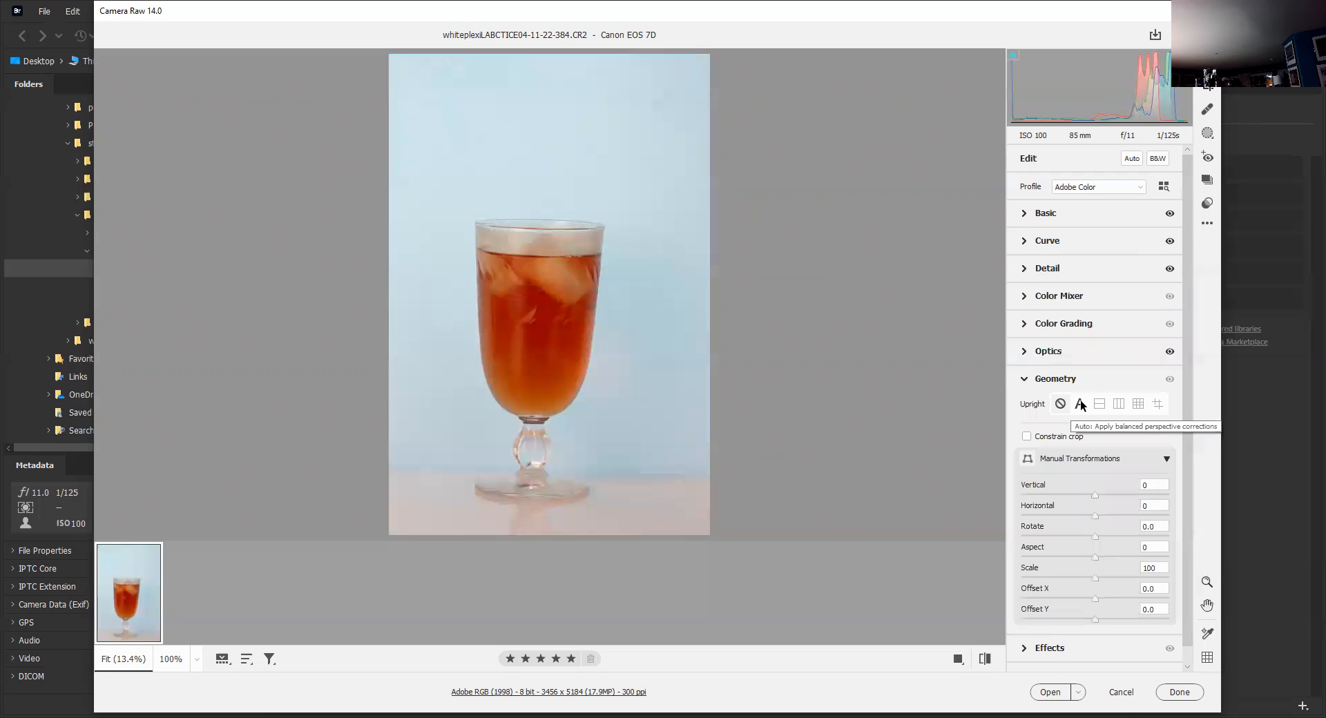
left_click(1080, 401)
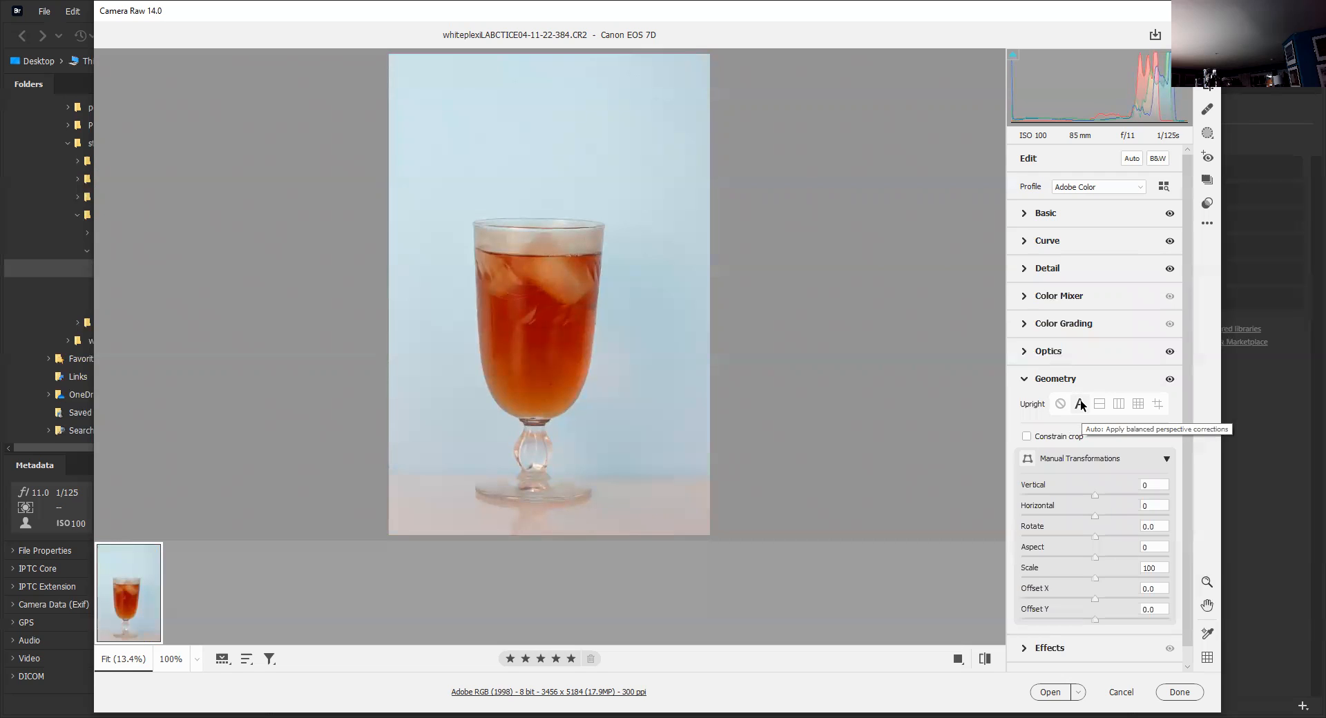
left_click(1172, 692)
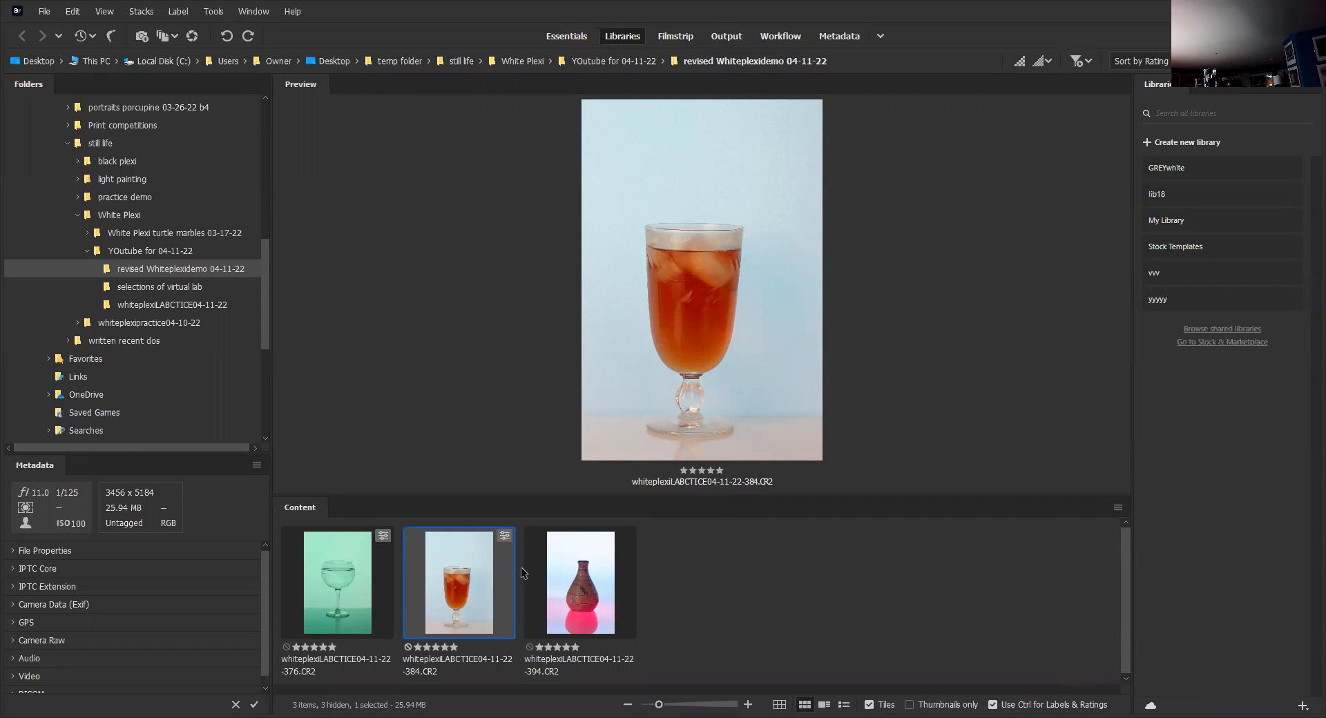
Open the iced tea photo together with the clay vase photo in Camera Raw
left_click(554, 570, "ctrl")
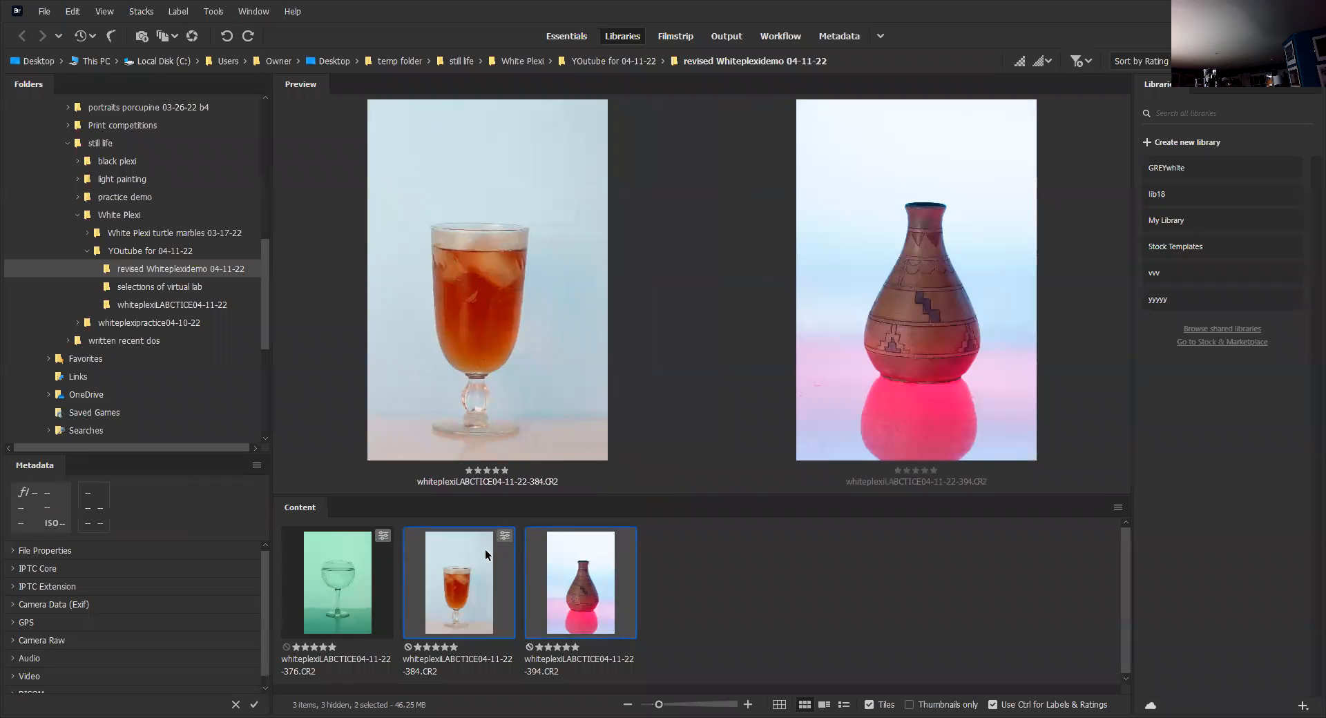
right_click(464, 562)
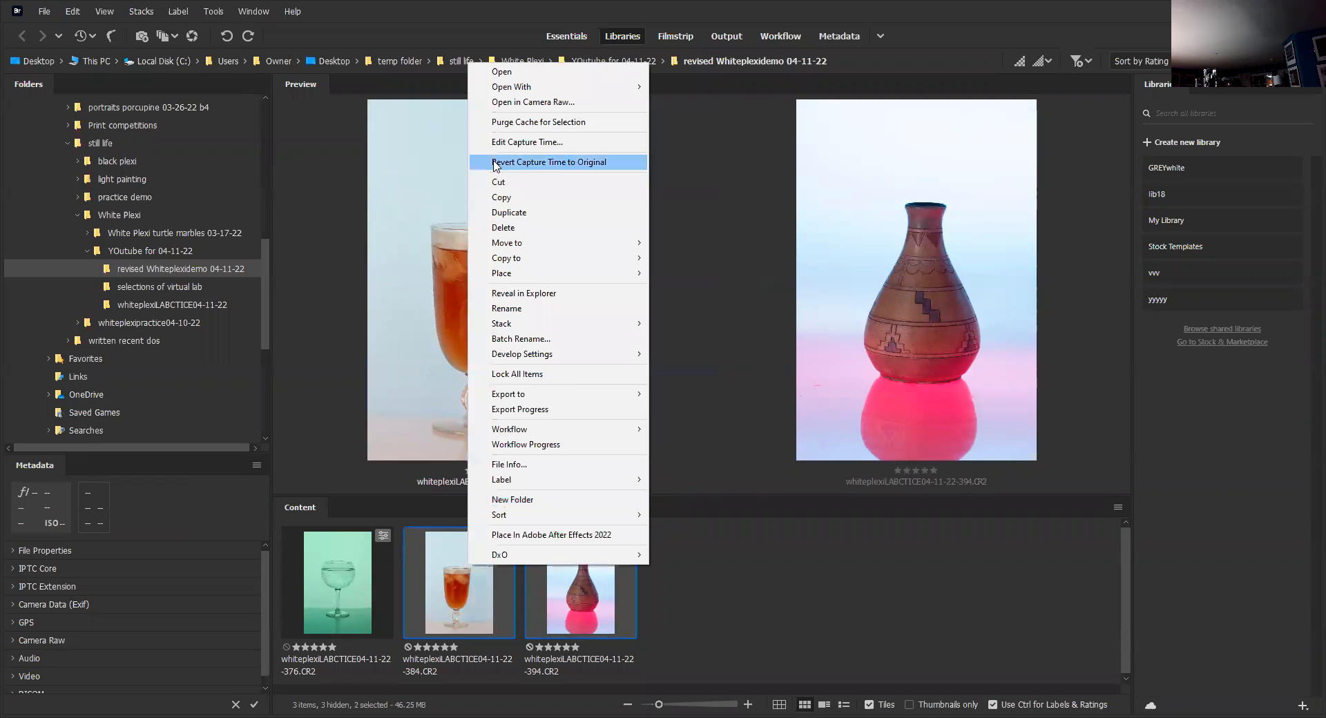
left_click(552, 103)
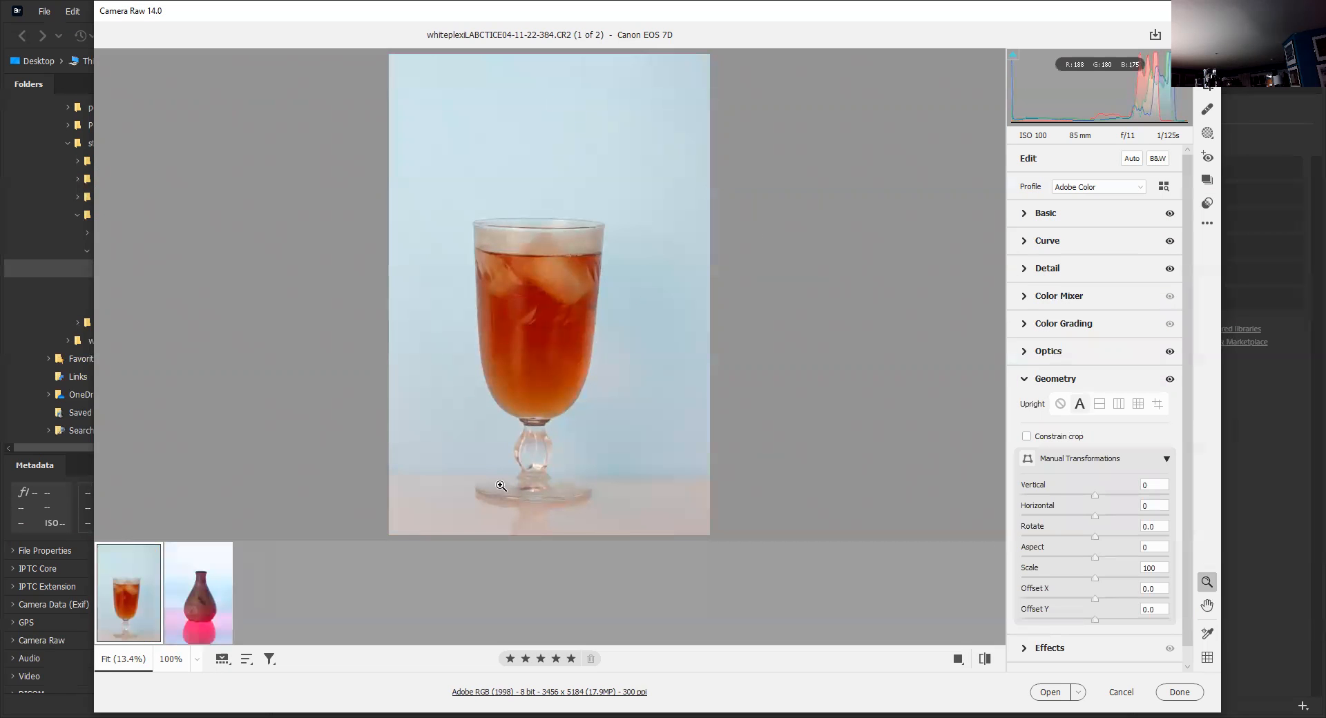
Synchronize the iced tea photo's settings to the vase photo, excluding Color Mixer and Color Grading, and finish the raw edits
key("ctrl+a")
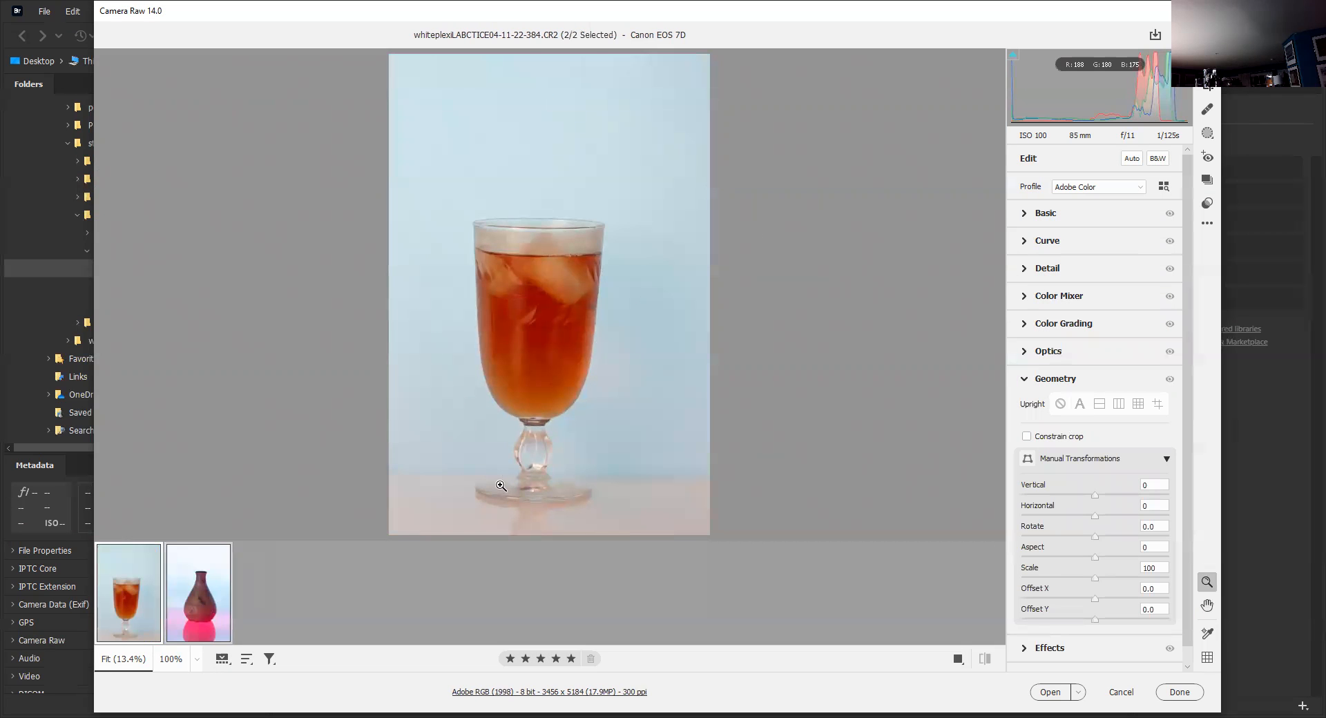
right_click(158, 619)
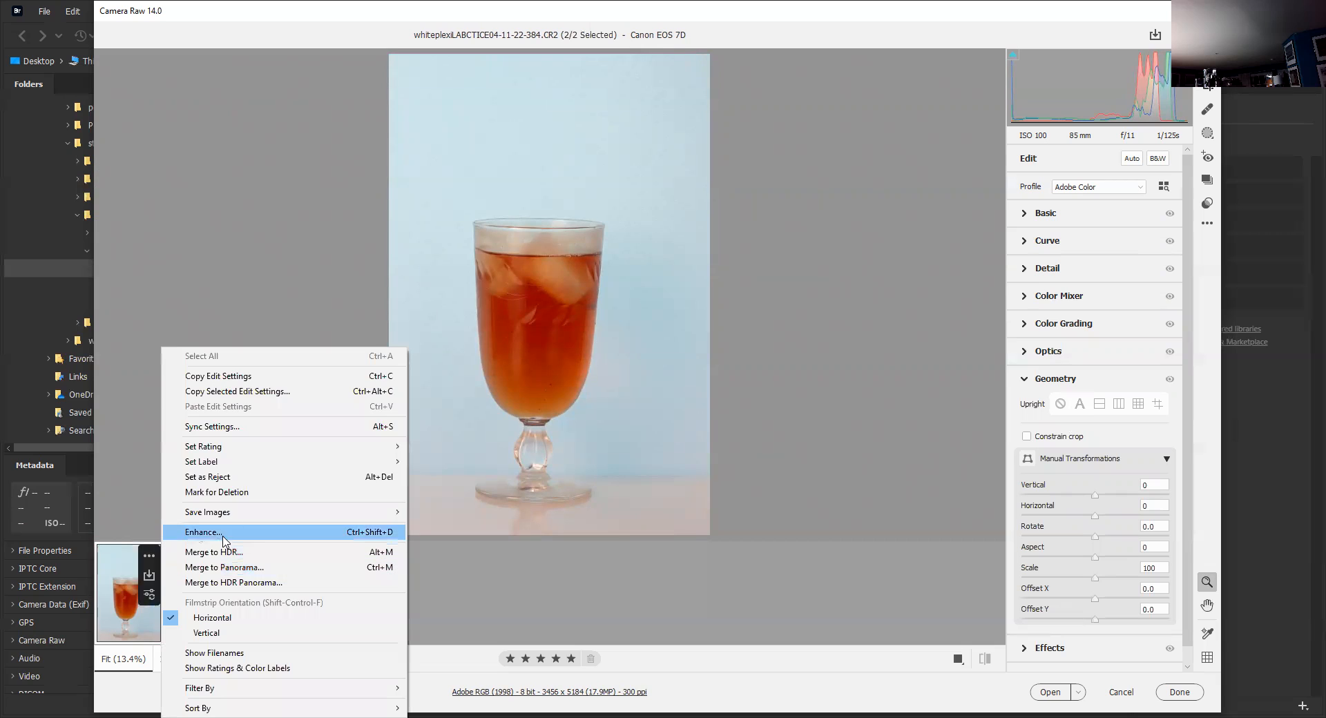
left_click(237, 427)
left_click(540, 275)
left_click(540, 290)
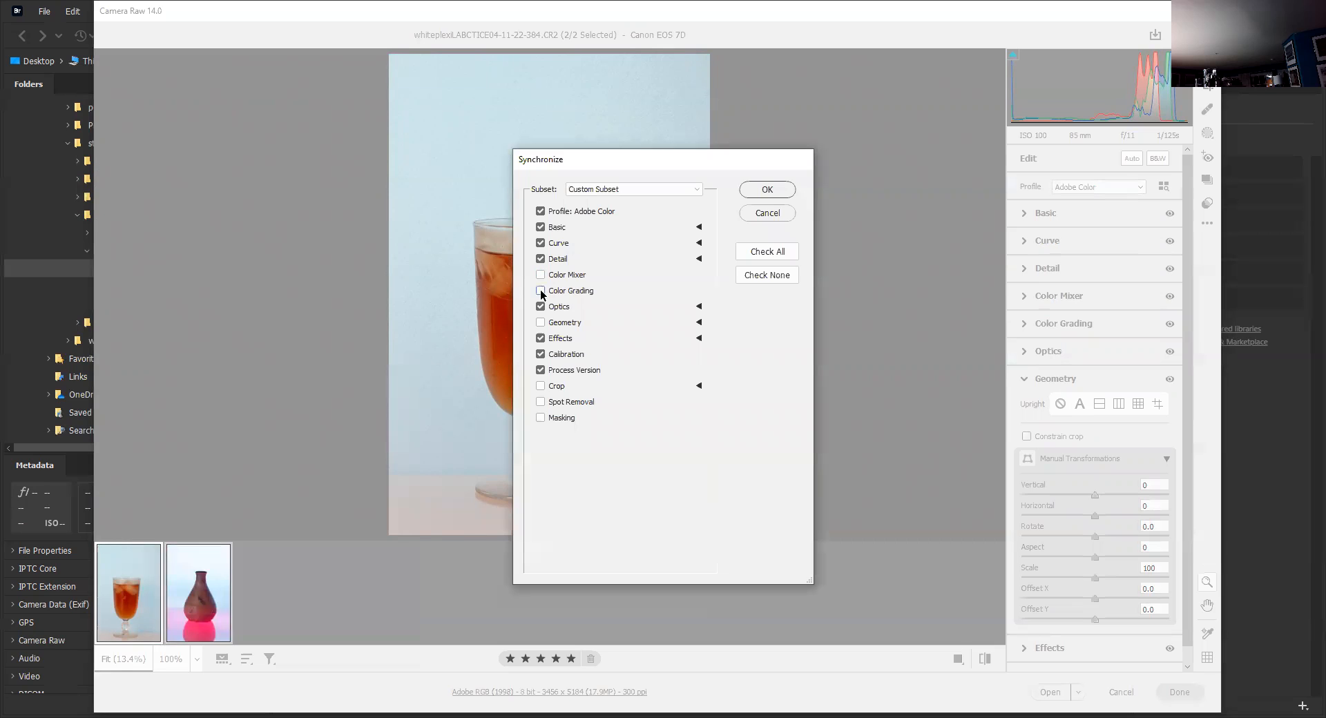
left_click(752, 191)
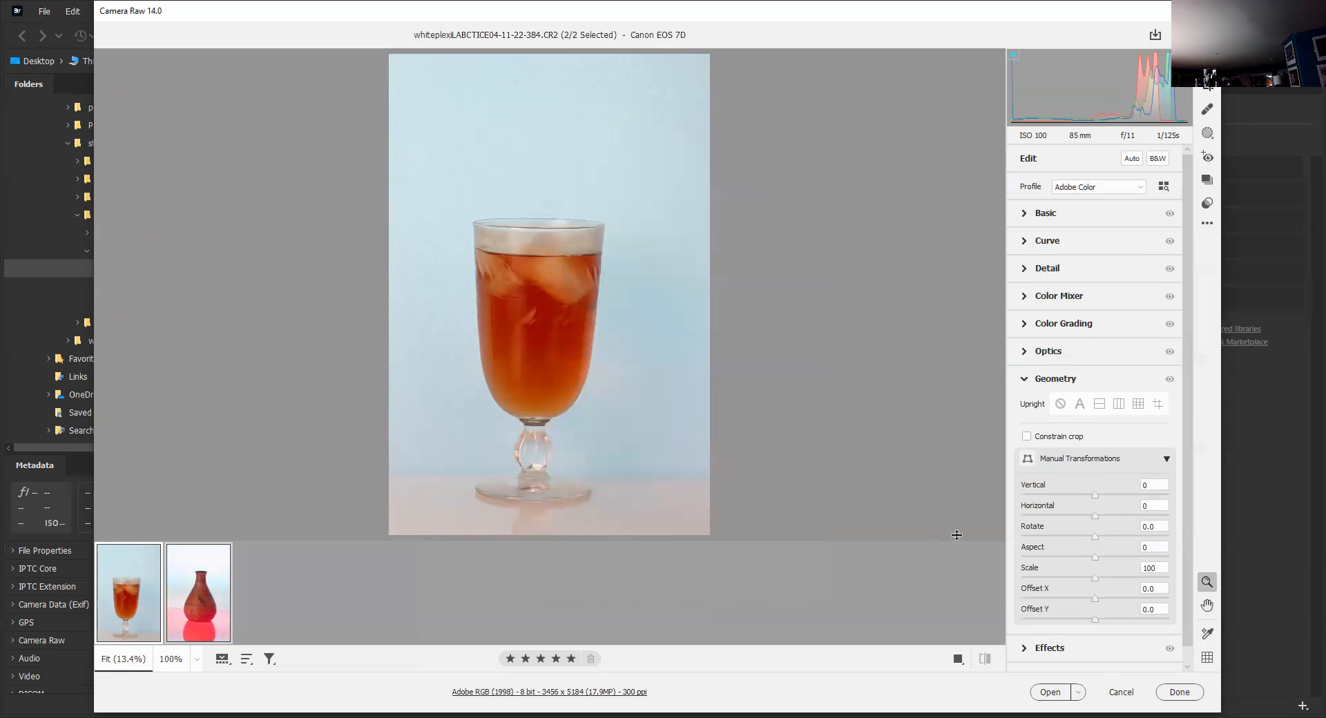
left_click(1176, 692)
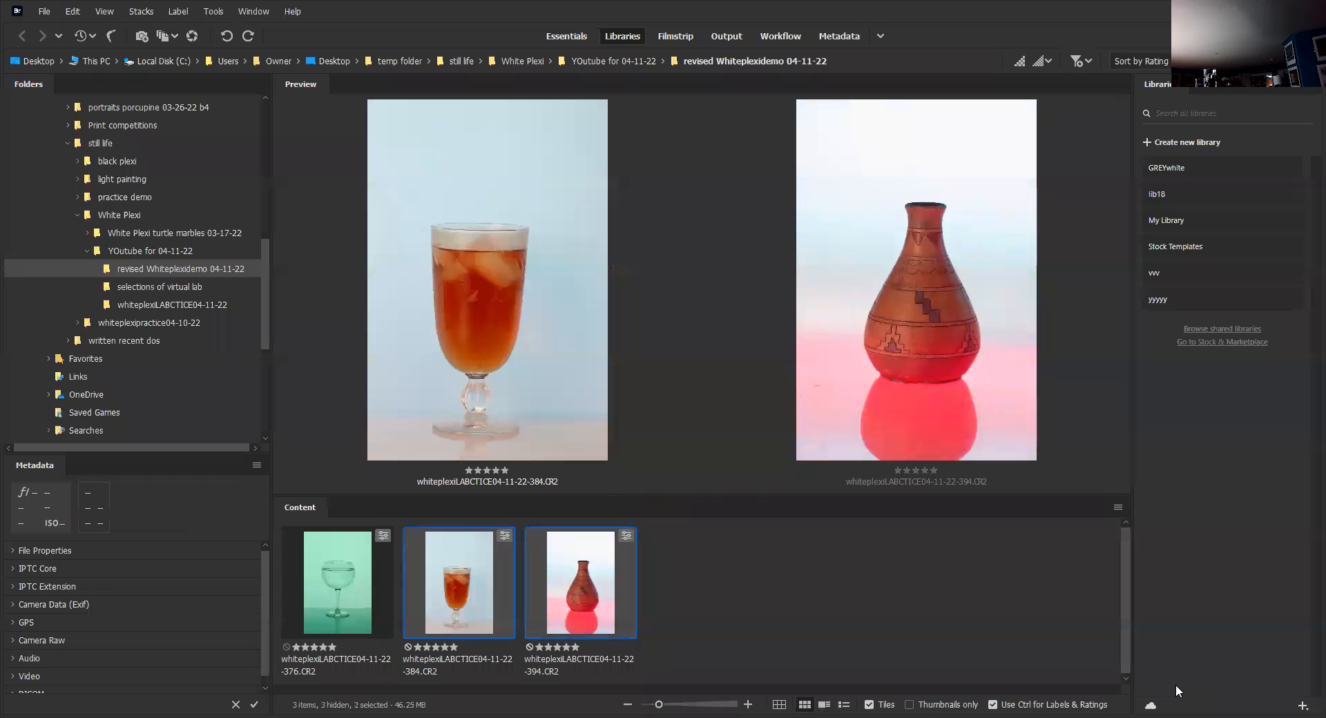
Review the processed iced tea, vase and green wine glass photos one by one in the preview
left_click(474, 548)
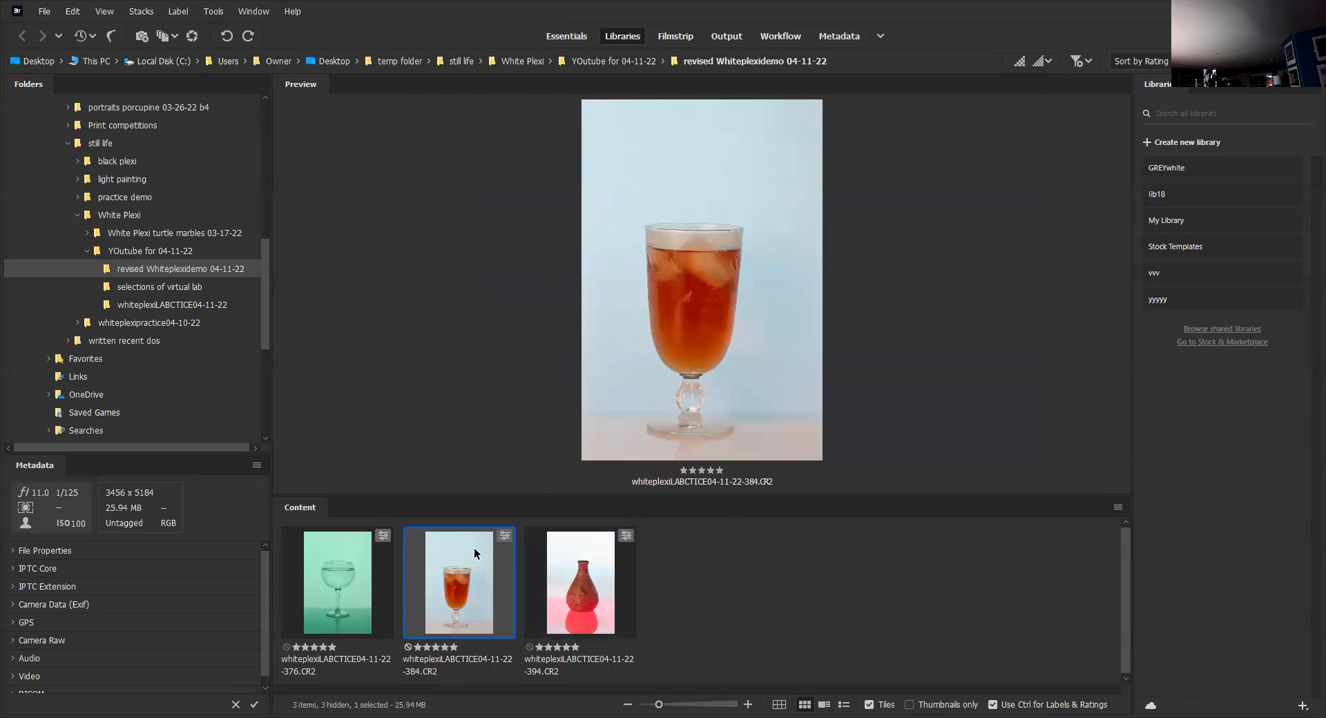
left_click(566, 559)
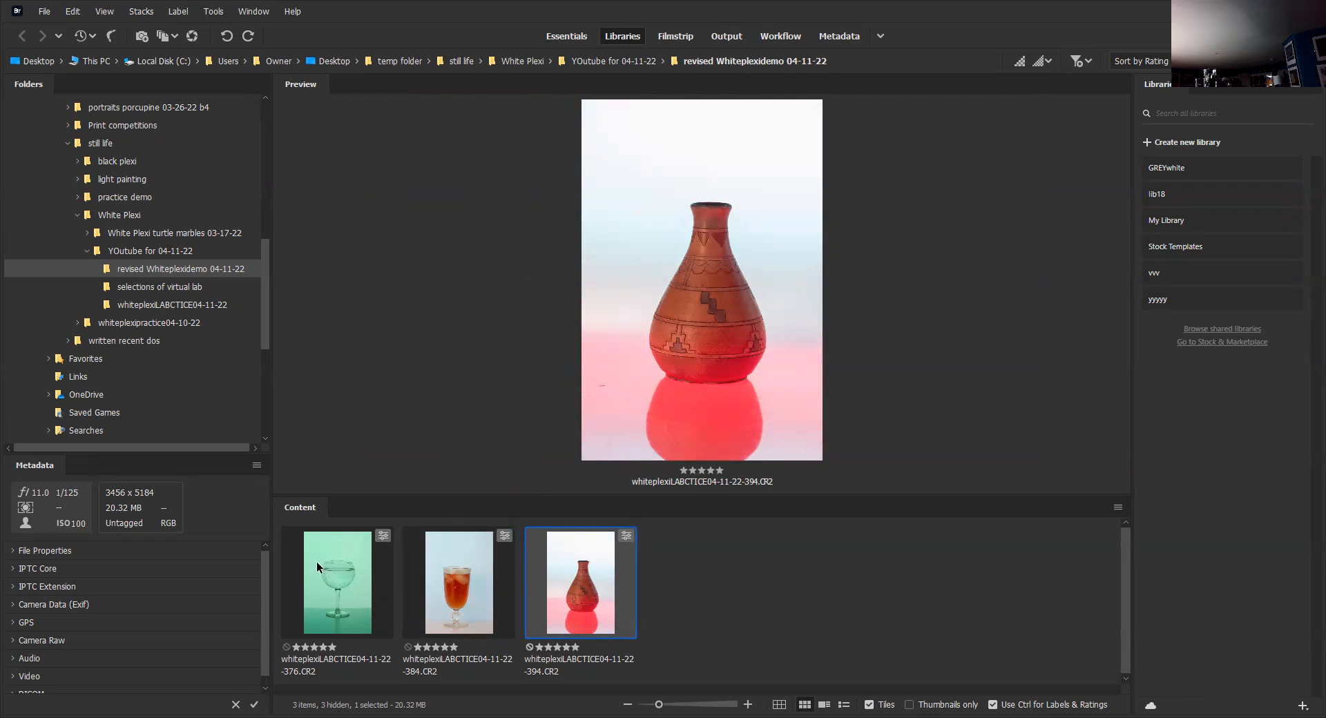
left_click(342, 558)
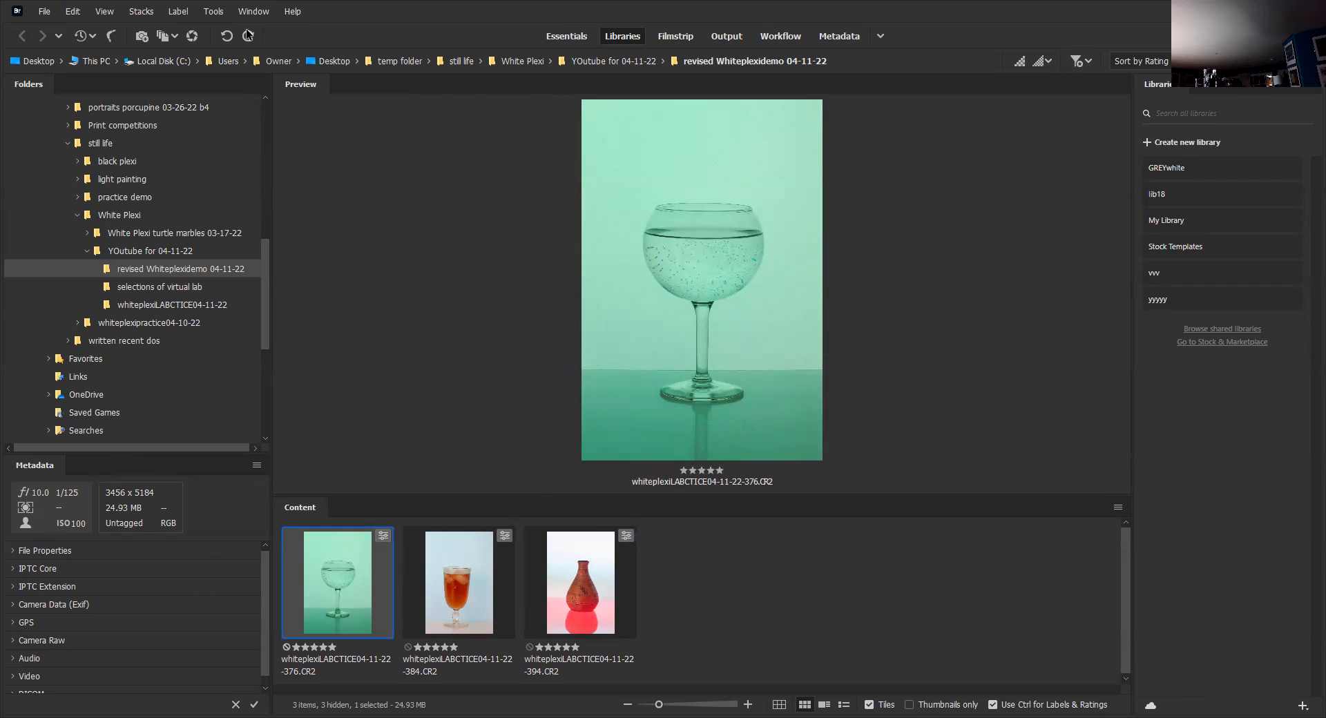
left_click(215, 13)
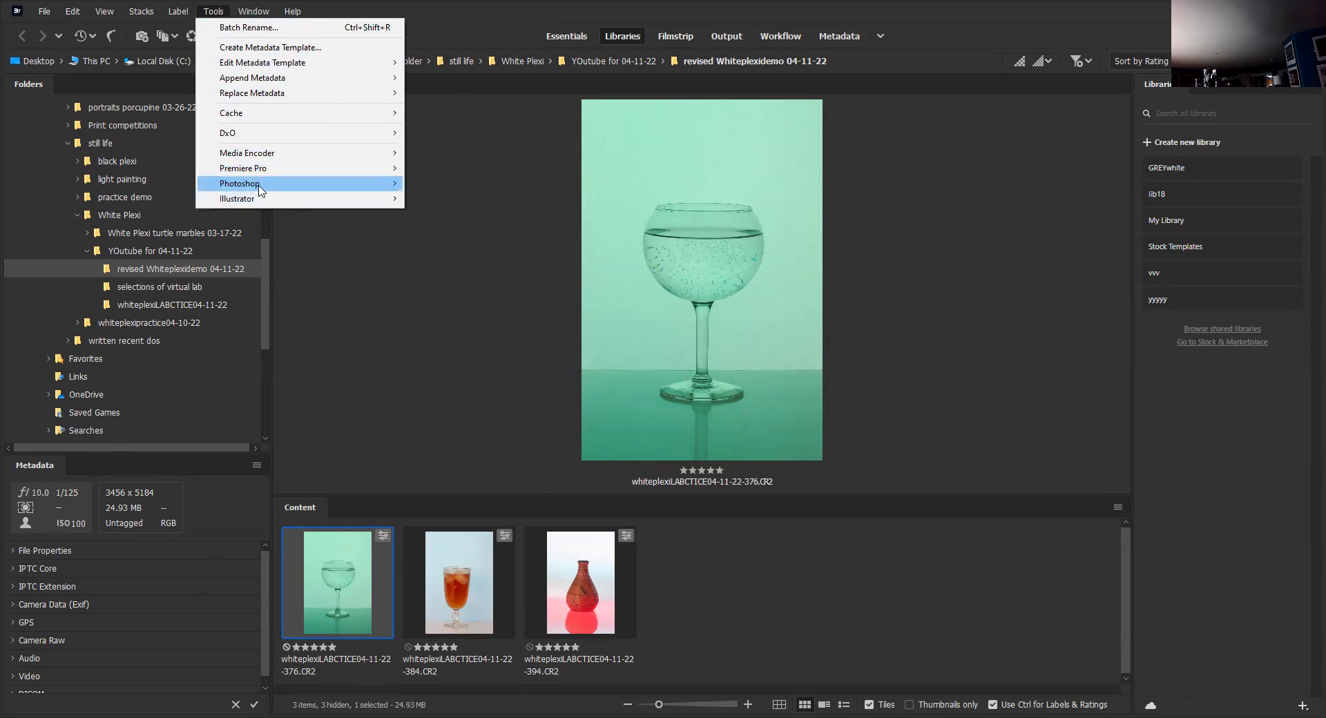
mouse_move(260, 189)
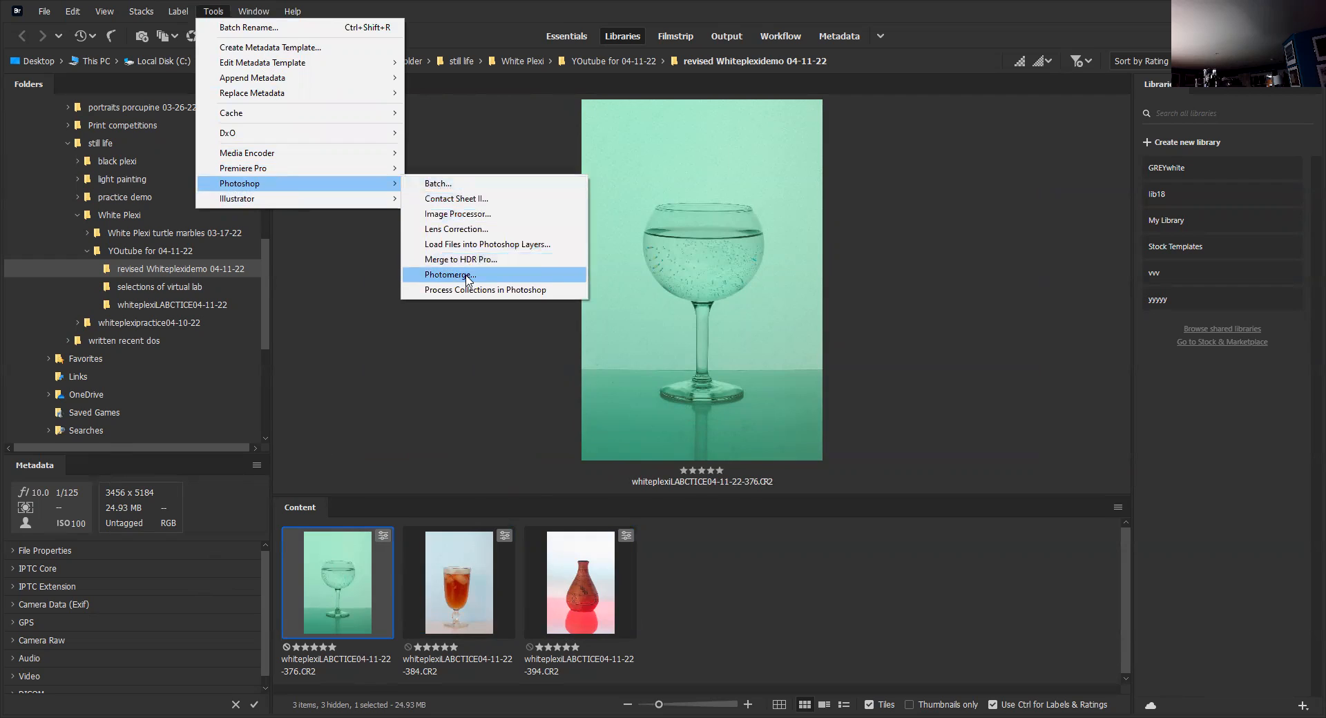
right_click(345, 595)
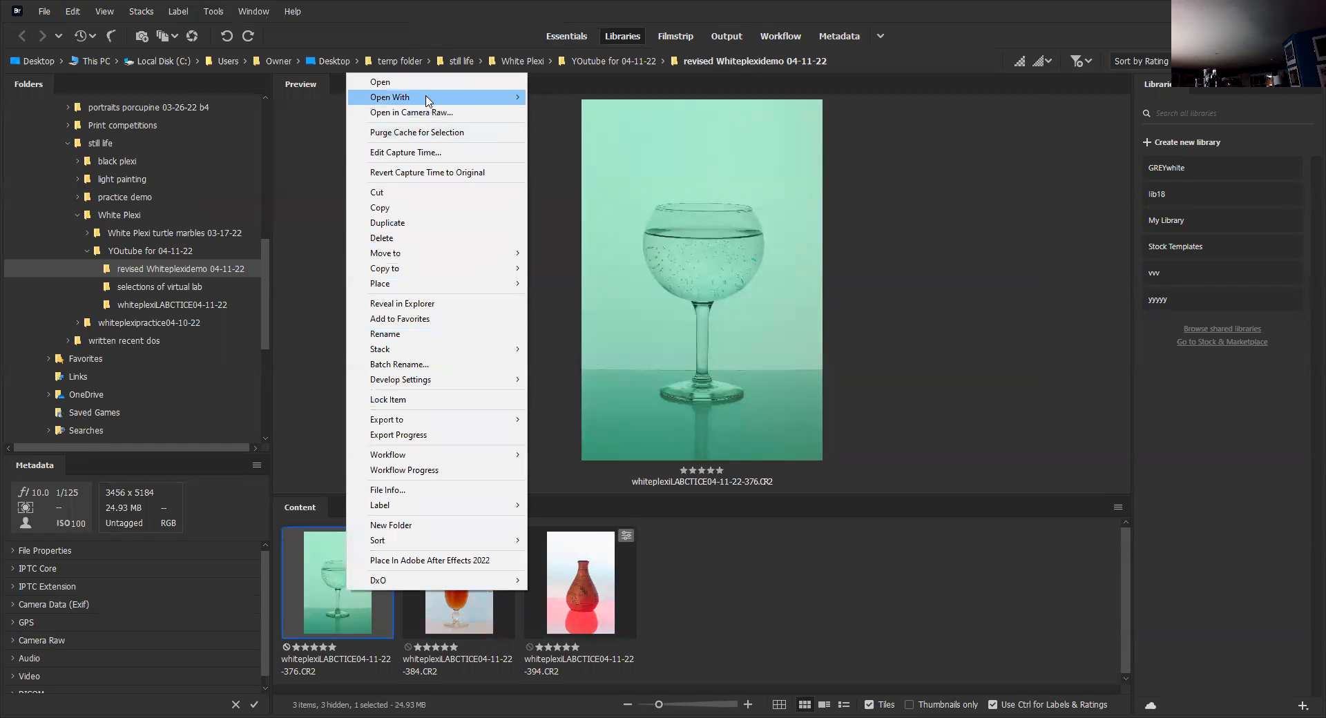
mouse_move(430, 100)
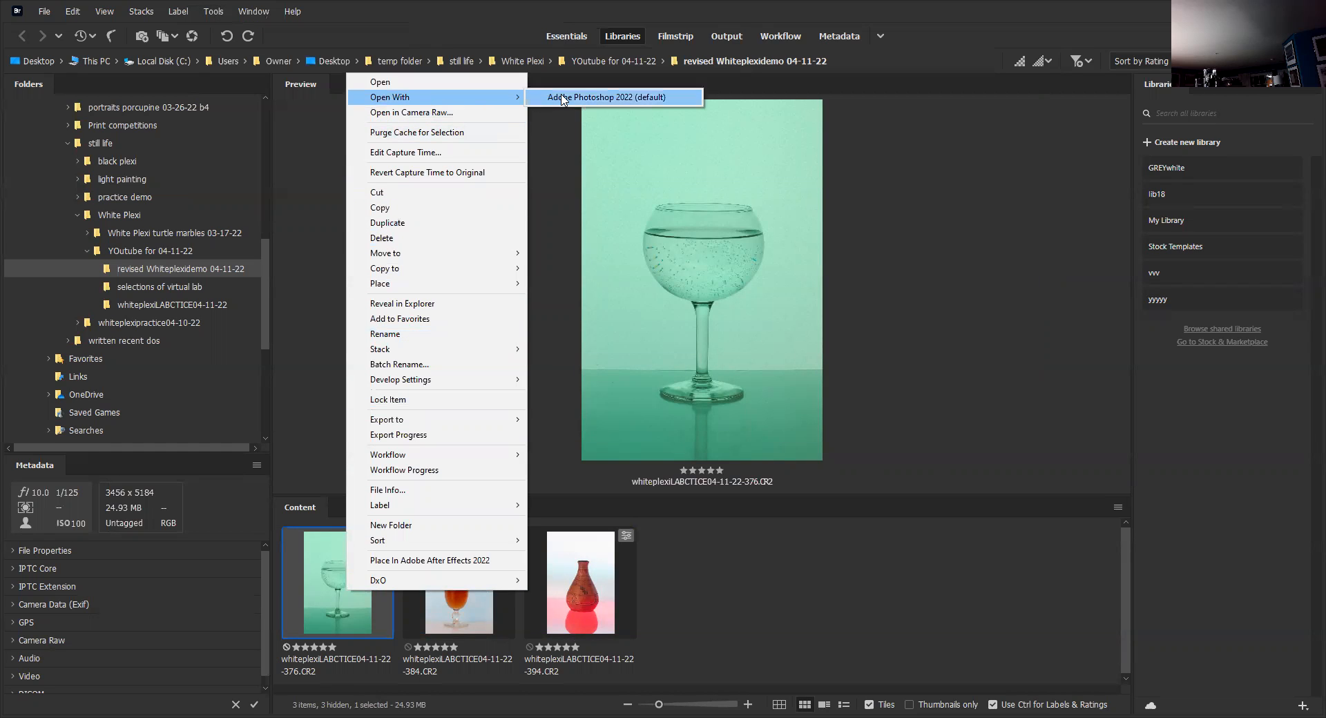
left_click(214, 12)
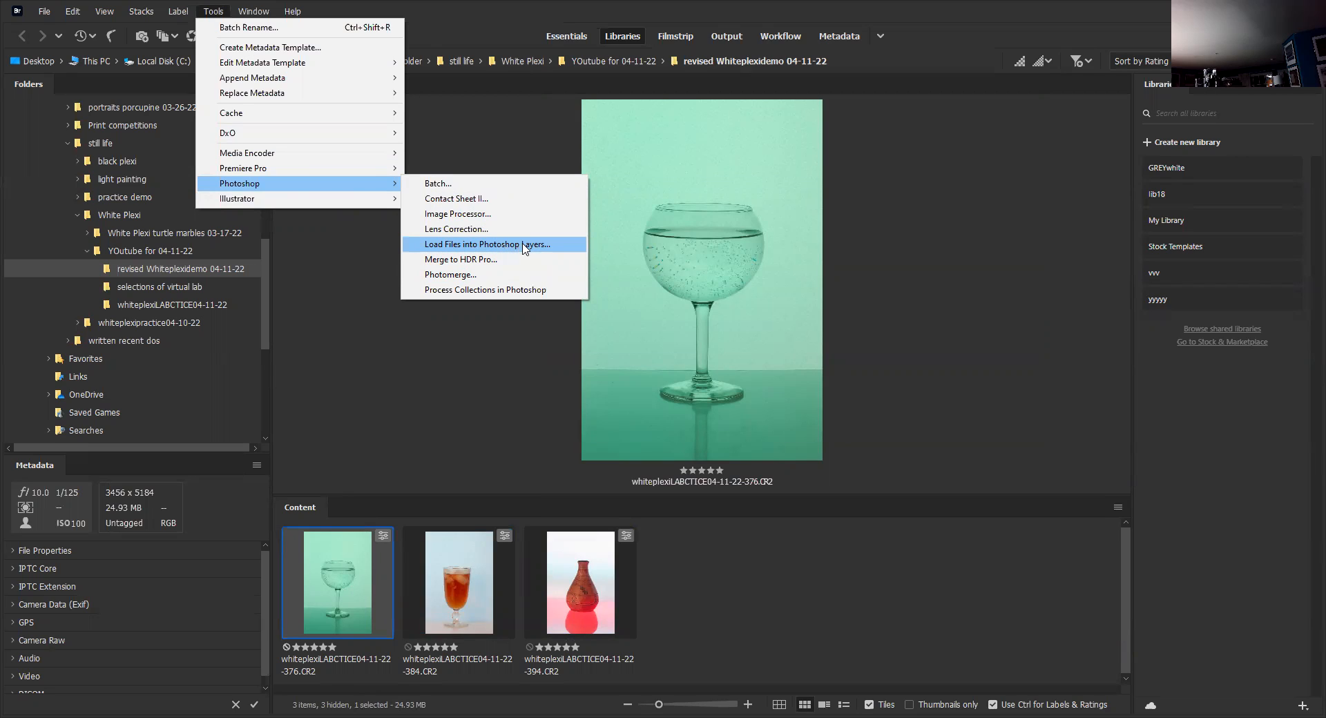
left_click(329, 587)
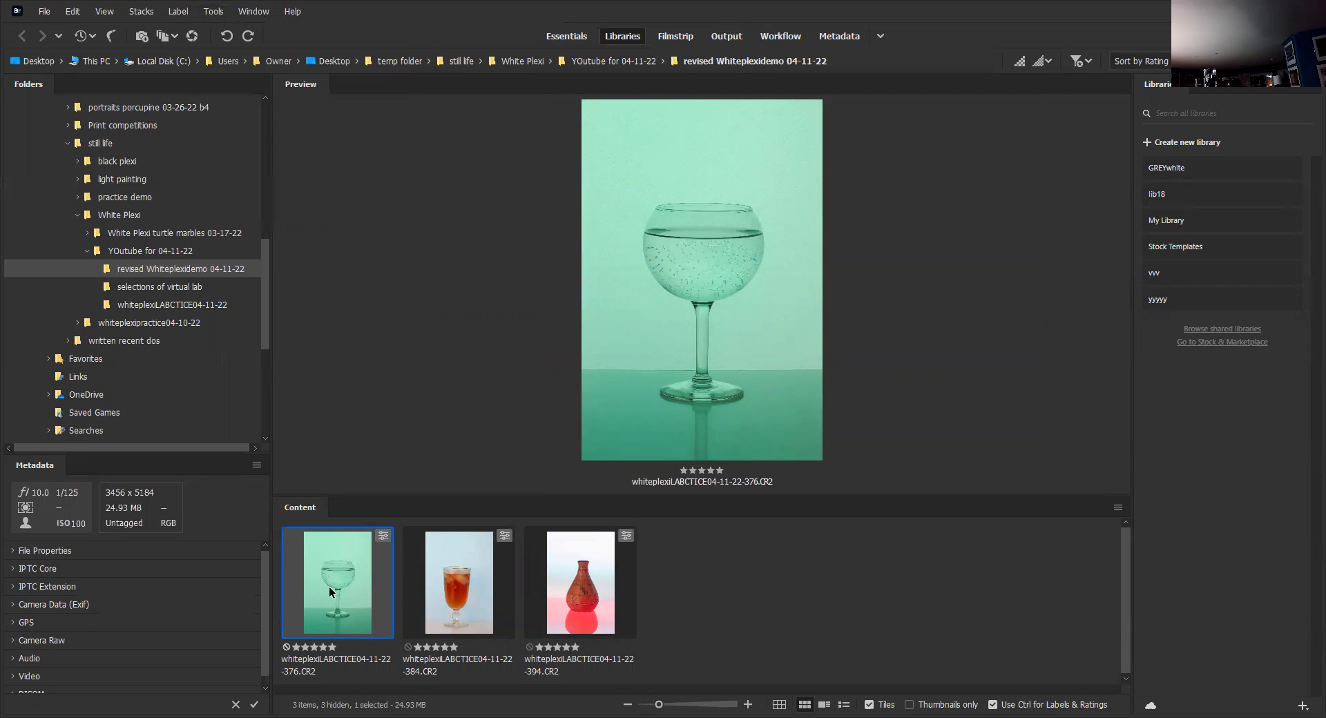